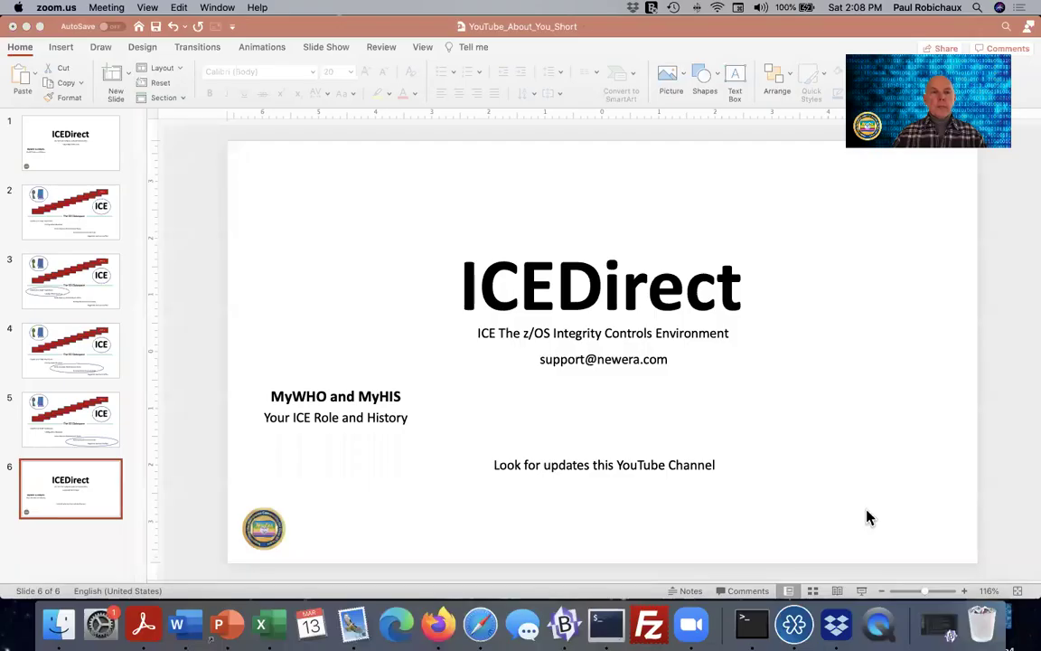
Step: Bring the YouTube_About_You_Short deck forward, showing its final ICEDirect slide on MyWHO and MyHIS
click(175, 484)
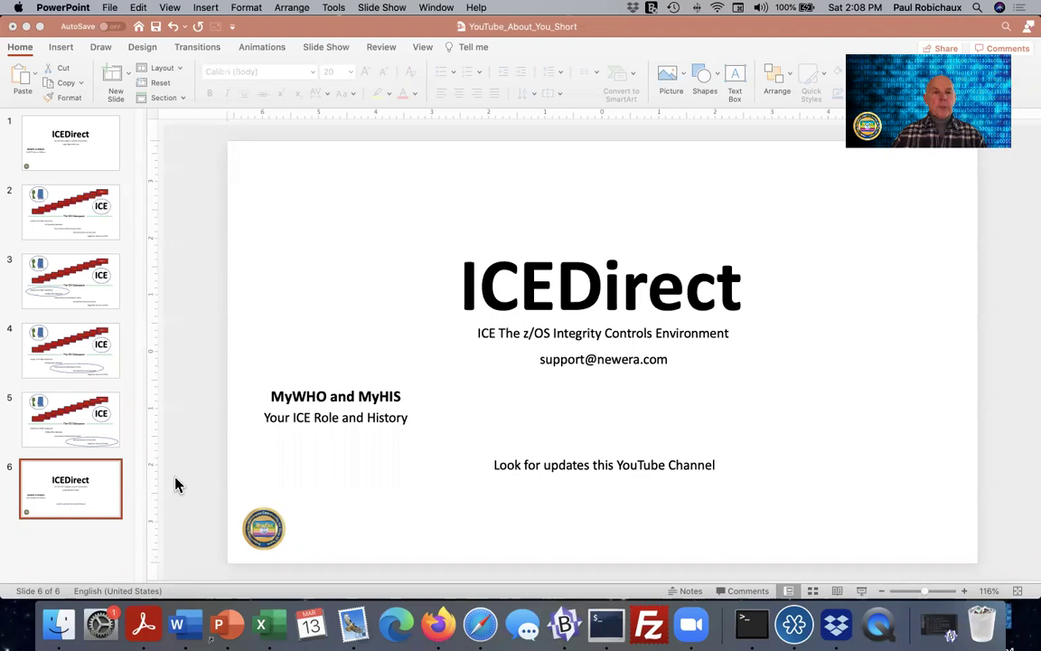
Step: Page through slides 1–3, ending on the ICE Dataspace slide circling inspections and configuration baselines
click(75, 154)
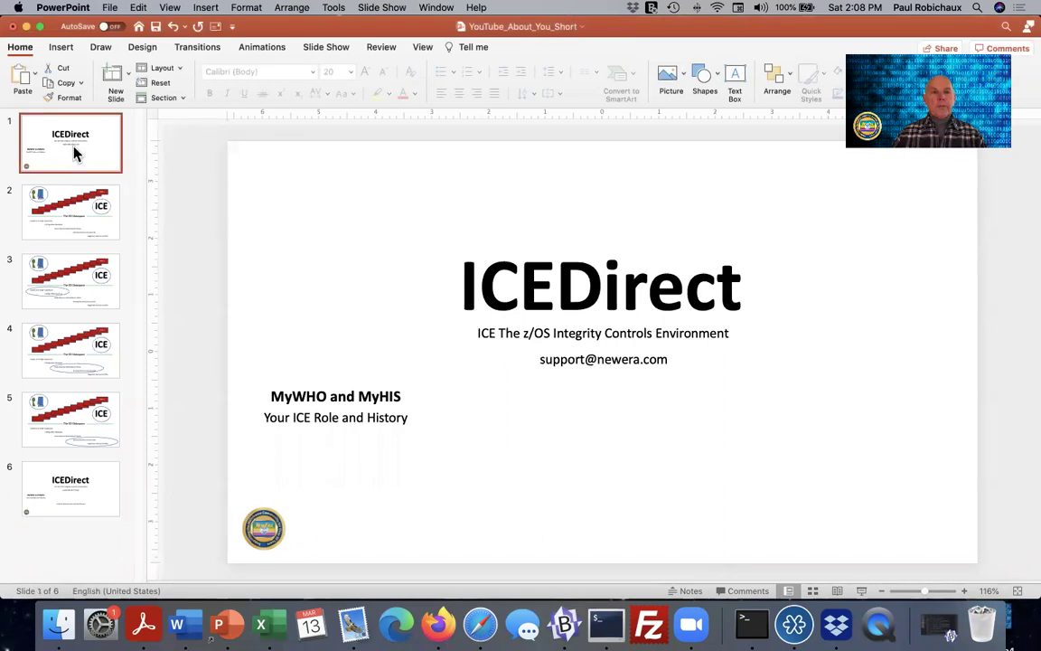
click(77, 208)
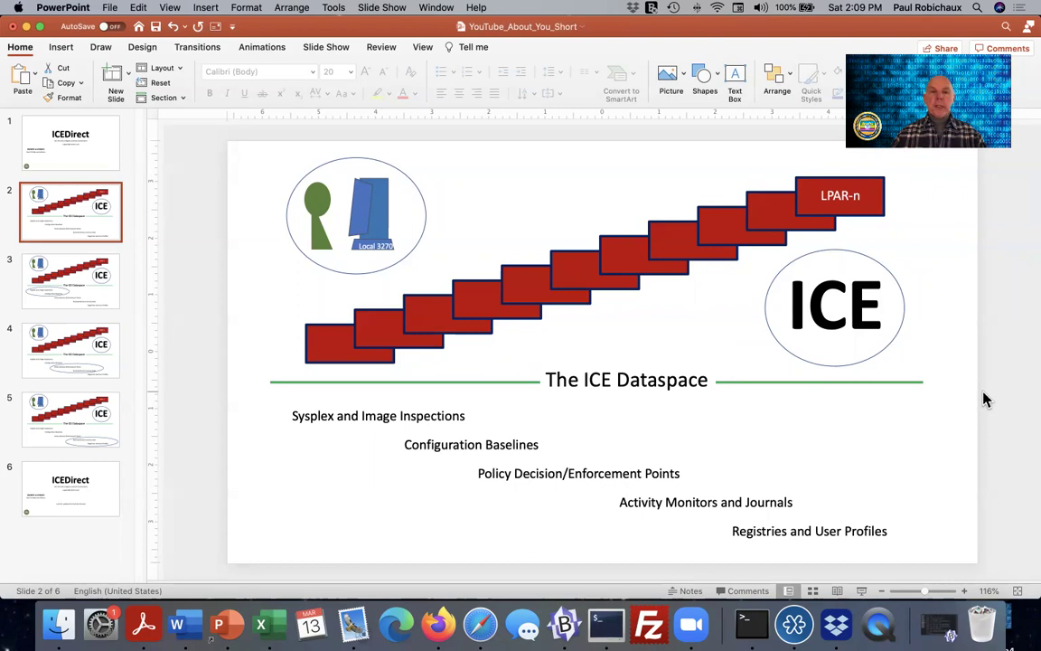
click(822, 457)
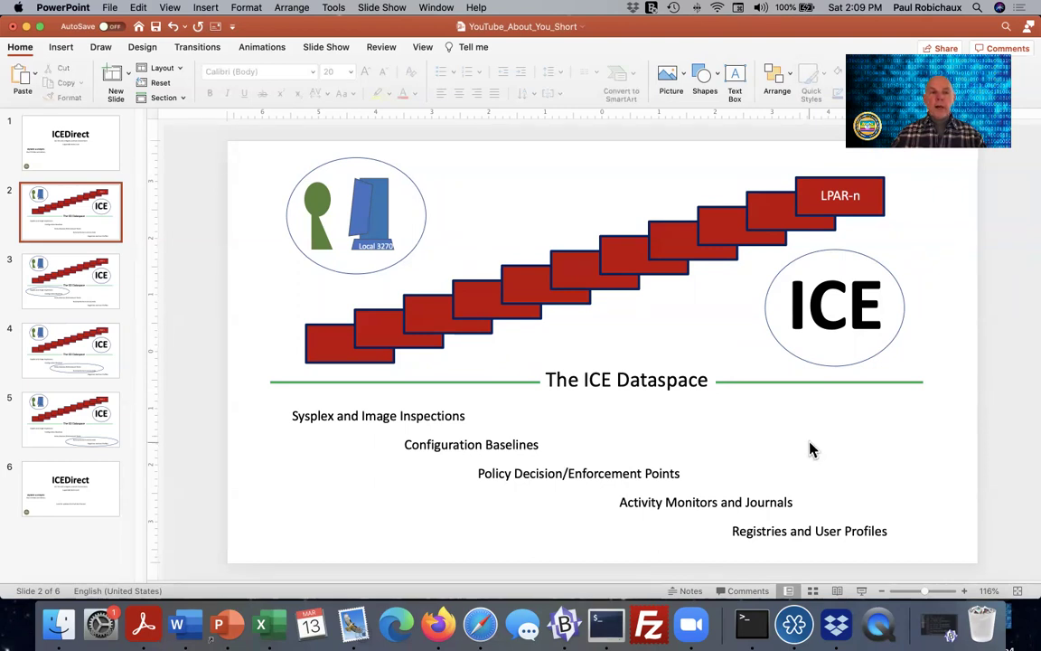
click(92, 299)
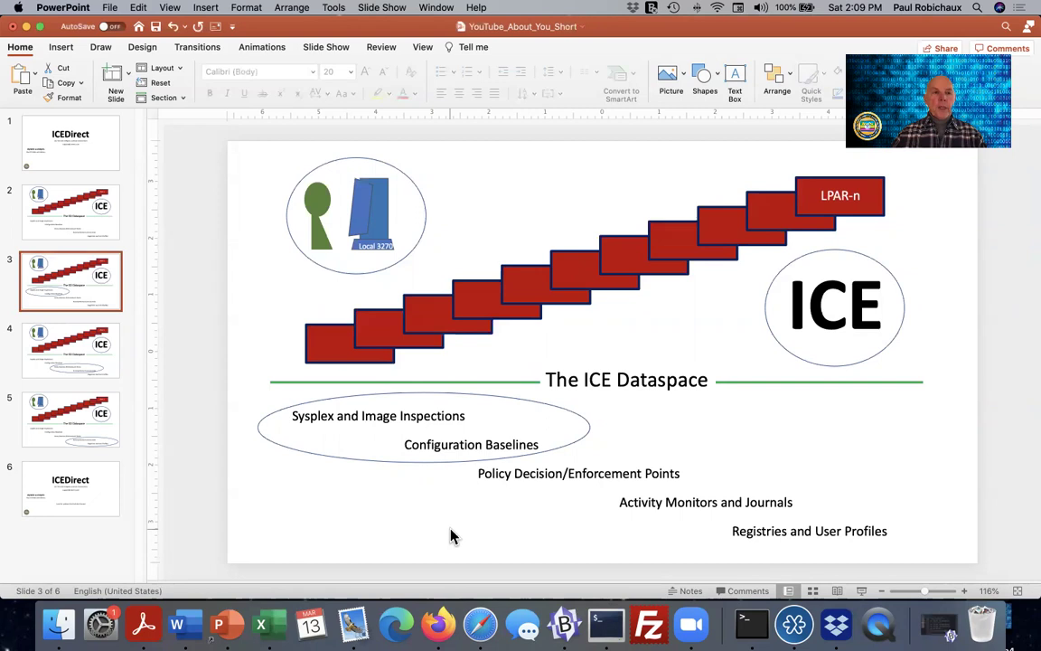
Step: Go to slide 4, circling Policy Decision/Enforcement Points and Activity Monitors and Journals
click(66, 366)
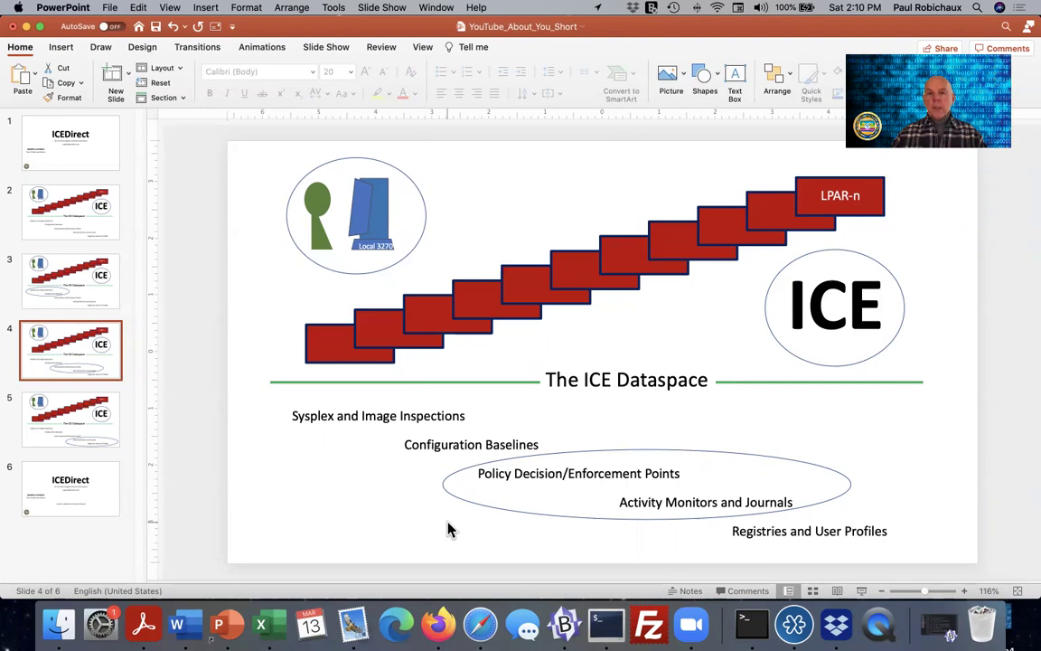
Step: Go to slide 5, circling Activity Monitors and Journals and Registries and User Profiles
click(96, 438)
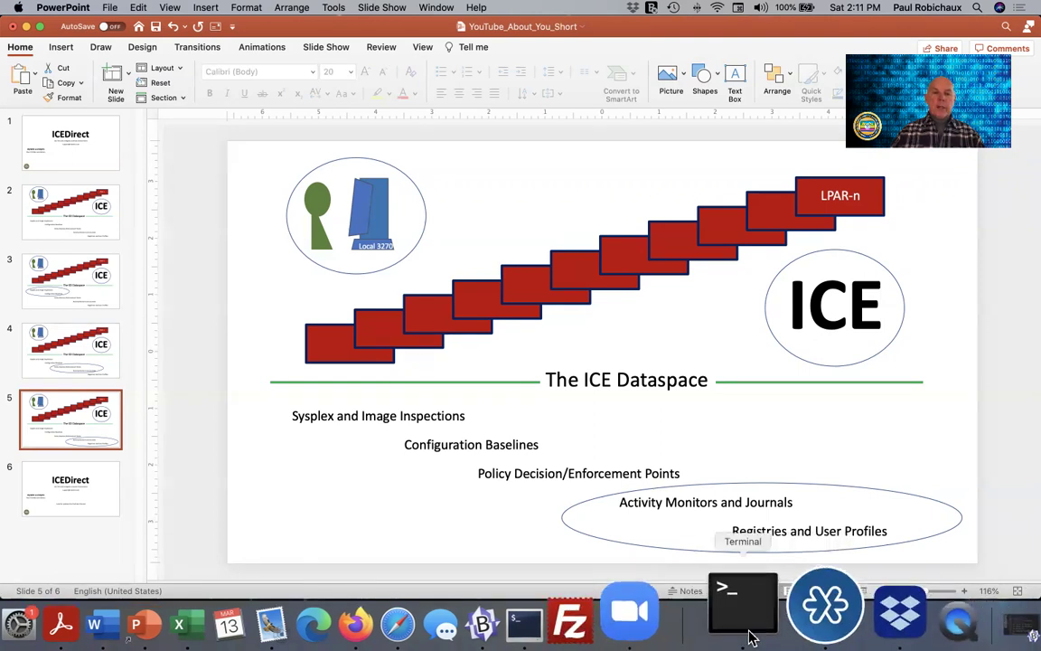
Step: Switch to Safari's pinned z/OSMF Welcome page, whose Links list ICE Direct, Shopz and Support for z/OS
click(476, 633)
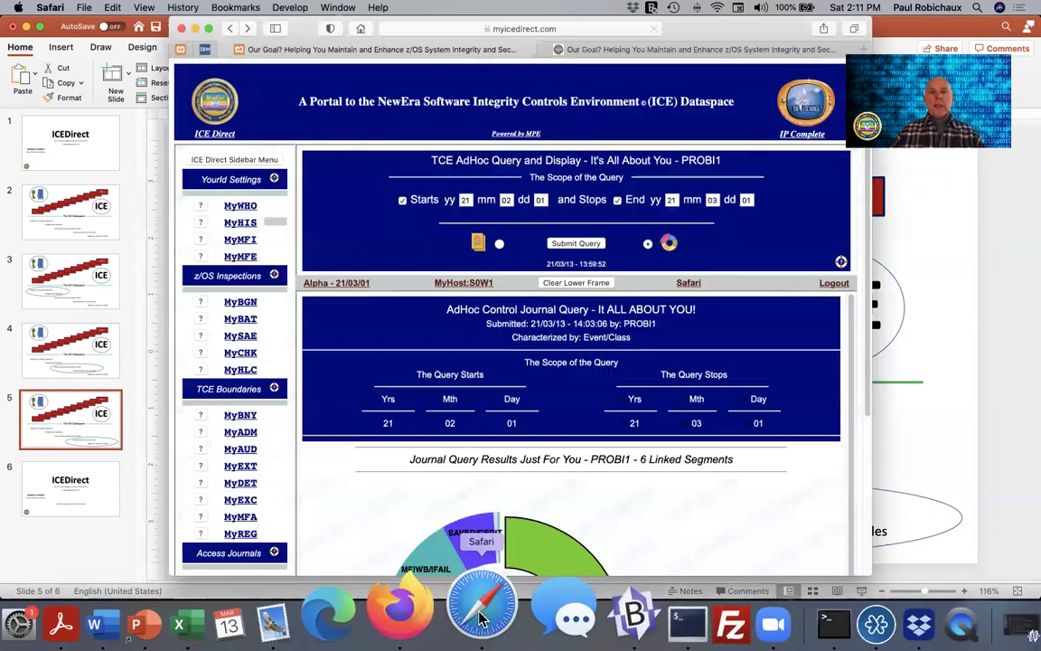
click(181, 50)
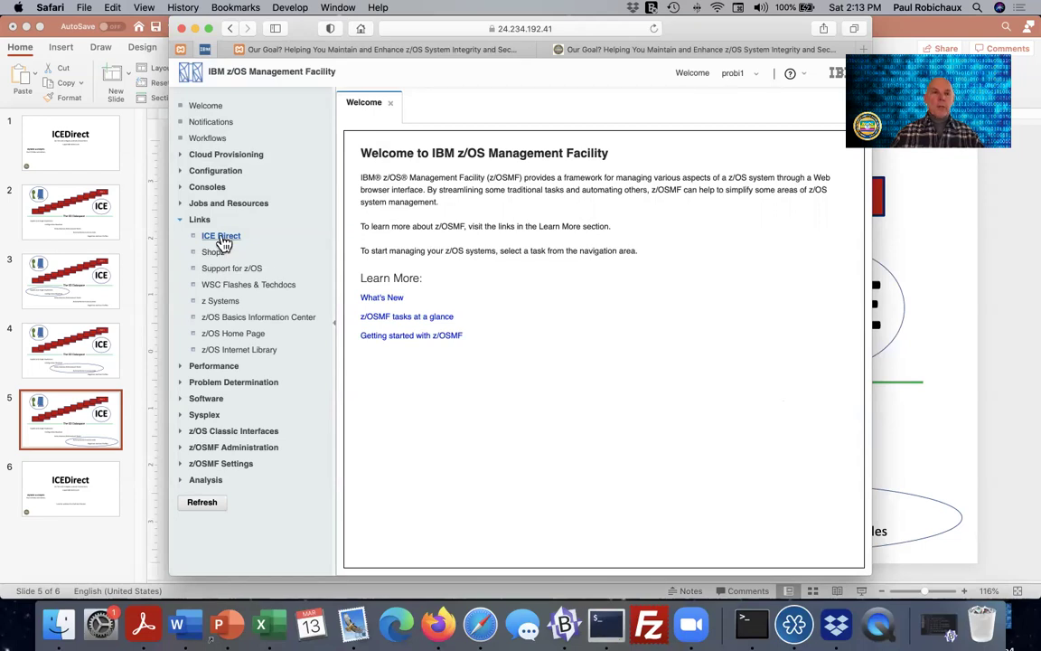
Step: Open the ICE Direct sign-in page and autofill the saved user ID and password
click(222, 236)
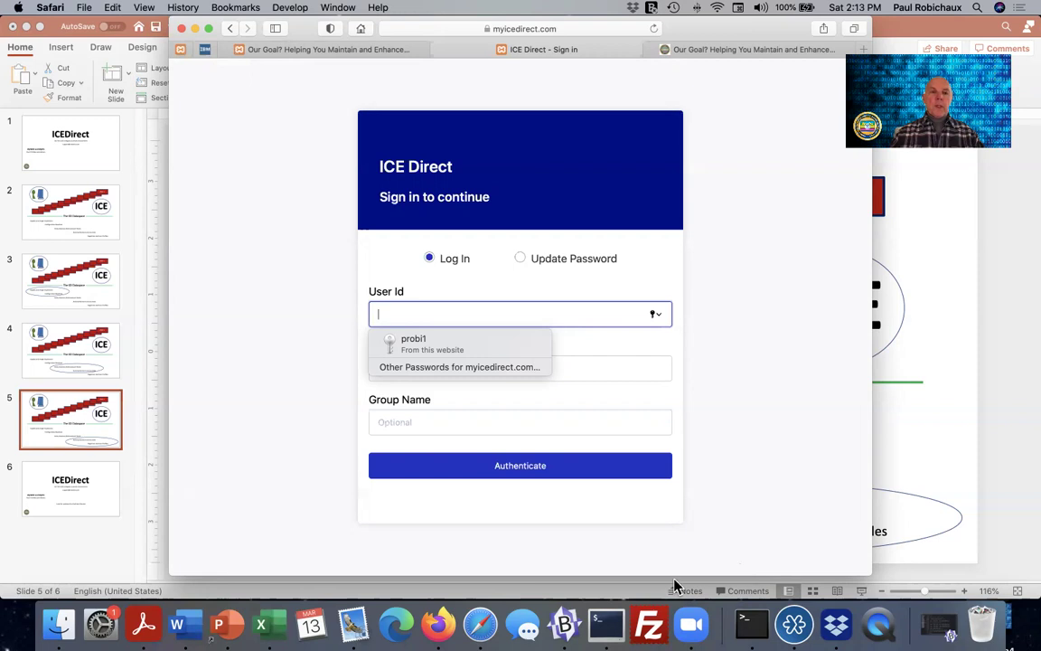
click(415, 346)
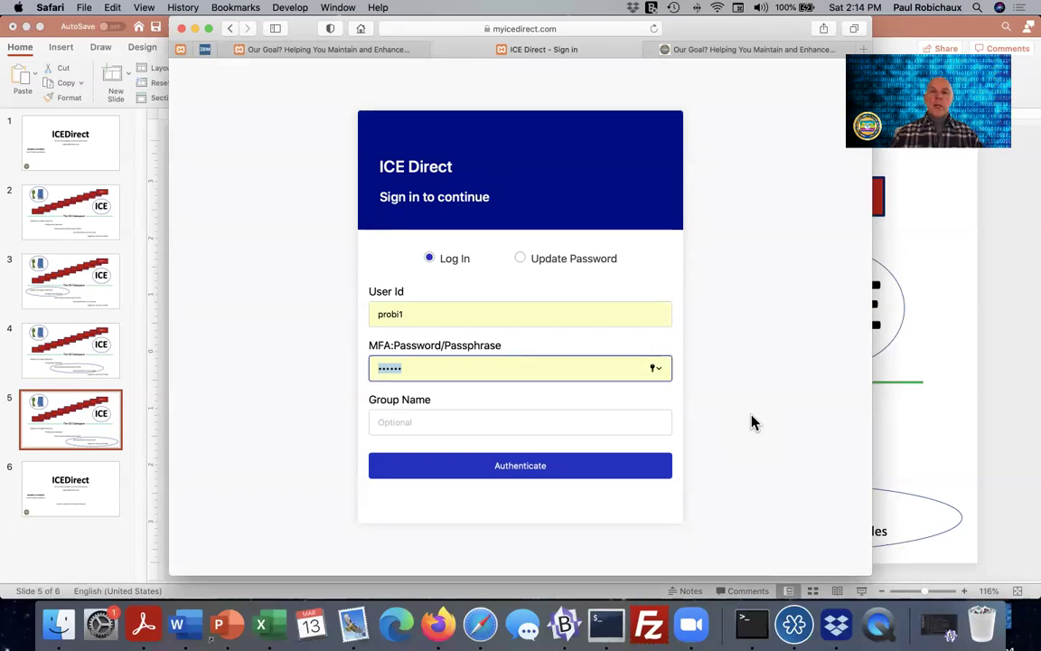
Step: Submit the ICE Direct sign-in, then check Mail for the new MFI token delivery message
click(496, 468)
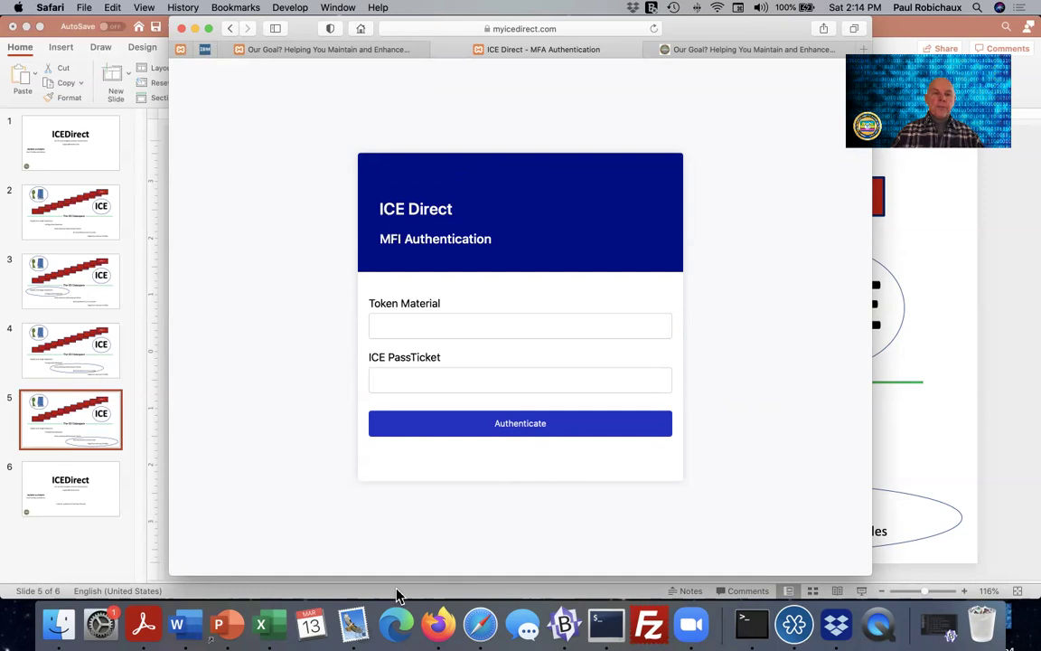
click(362, 615)
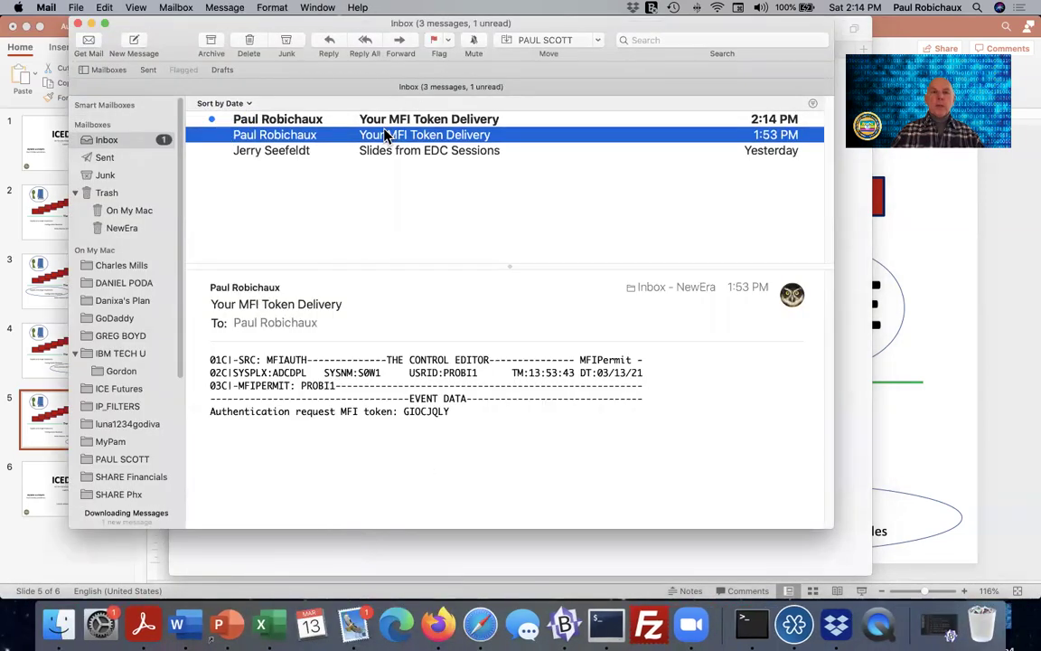
Step: Copy the MFI token from the 2:14 PM email and return to ICE Direct in Safari
double_click(377, 119)
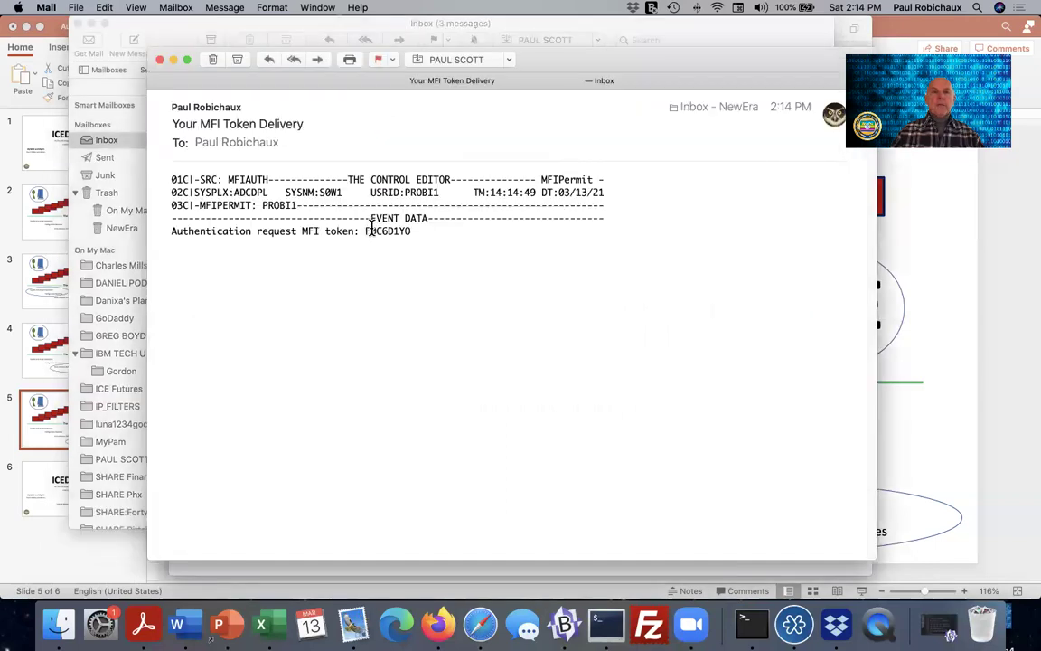
drag(366, 232, 412, 231)
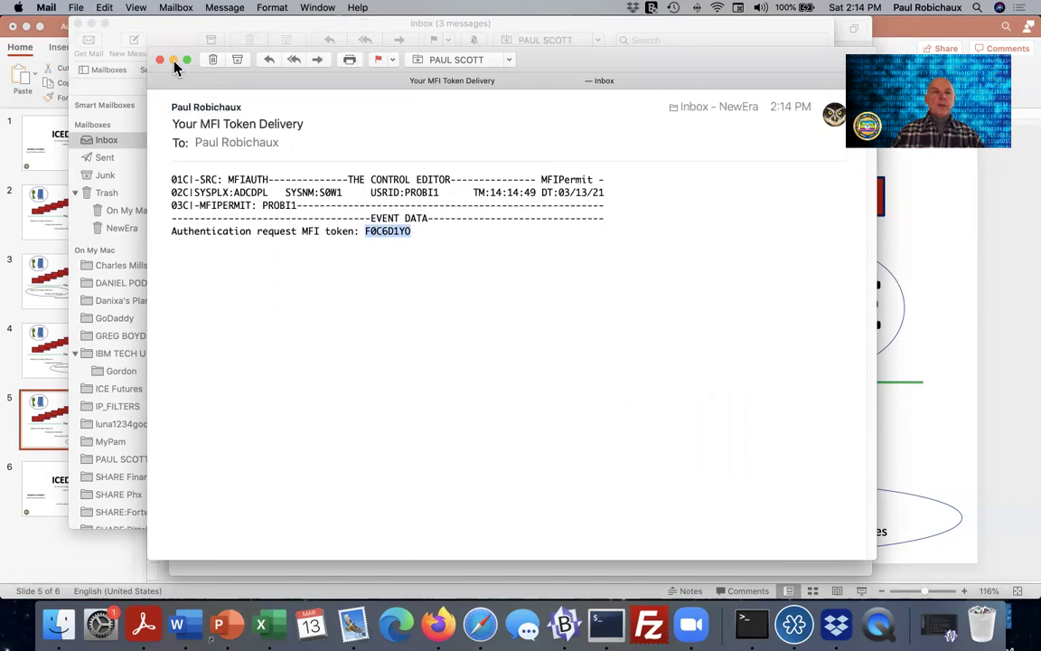
click(105, 9)
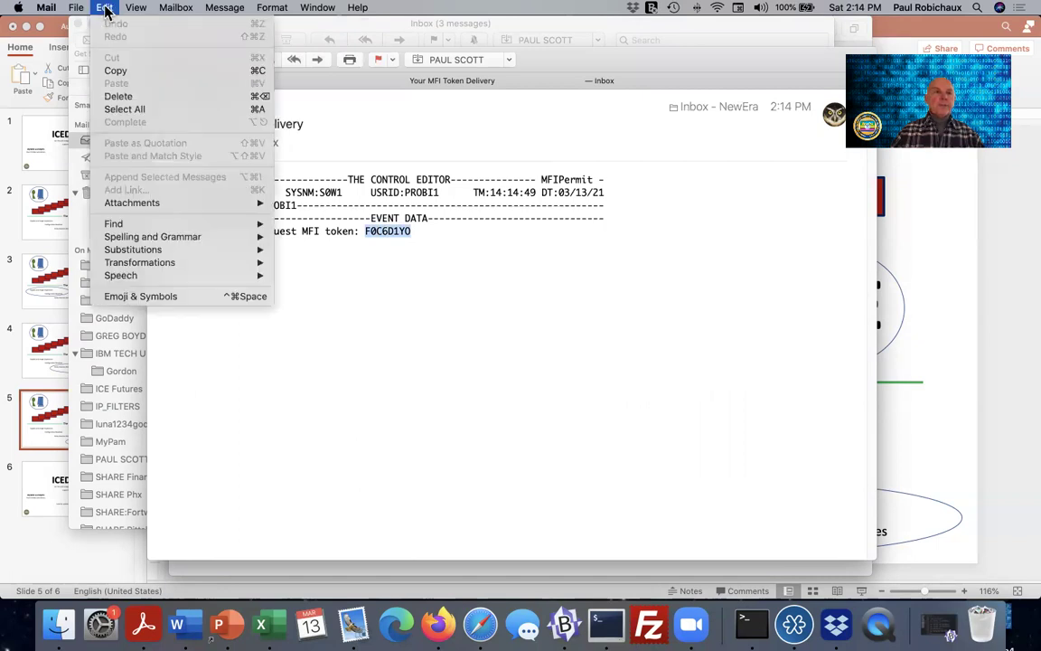
click(112, 71)
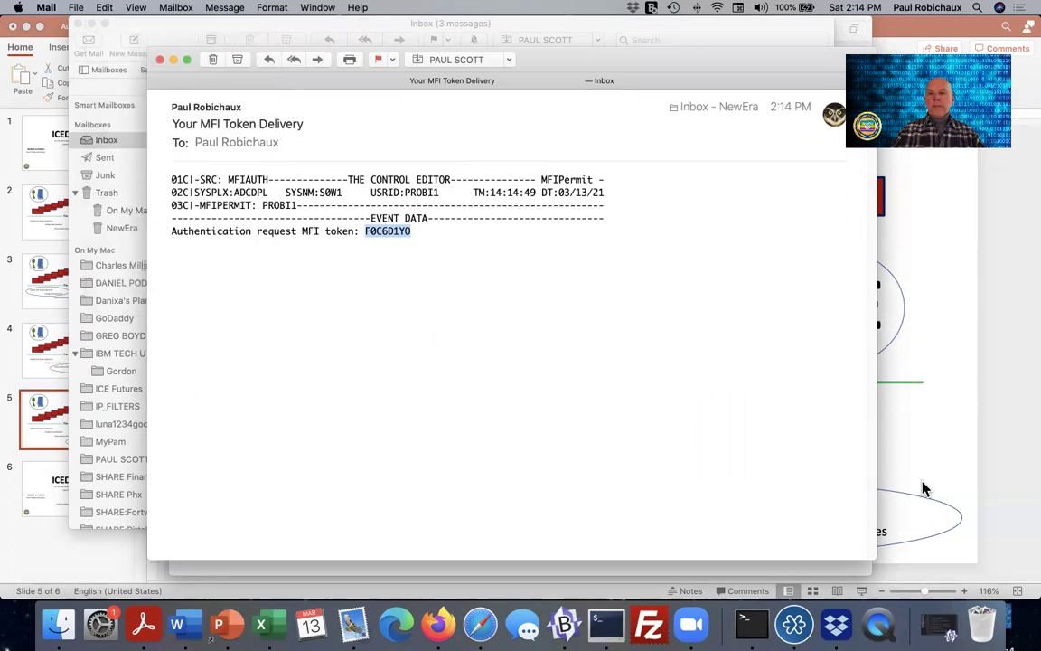
click(495, 607)
Step: Paste the MFI token into ICE PassTicket and authenticate to reach the S0W1 portal
click(431, 380)
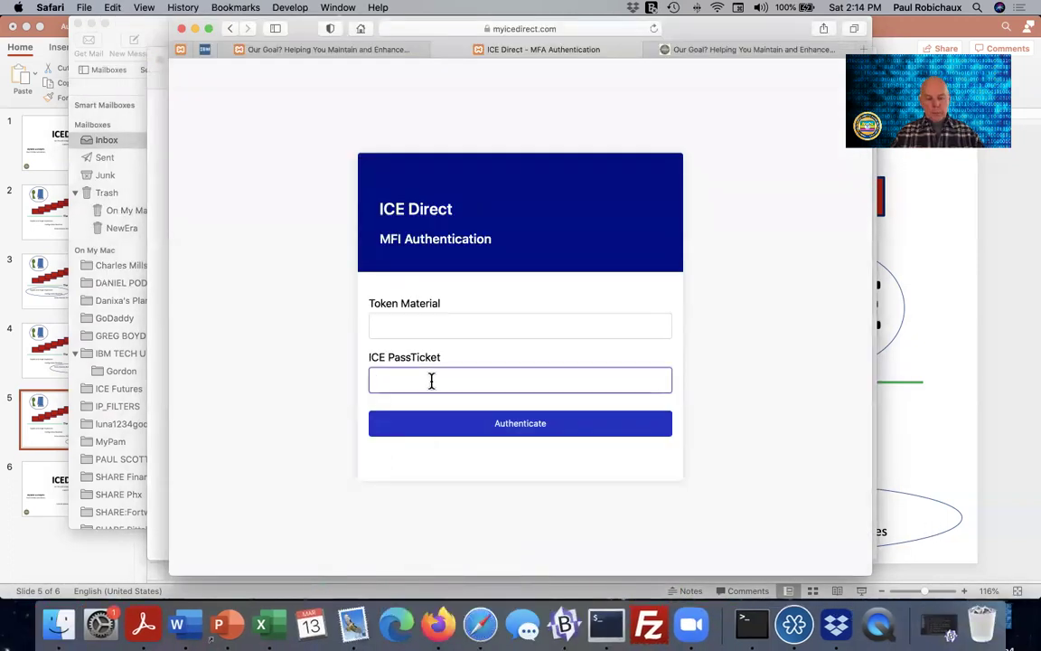
key(super+v)
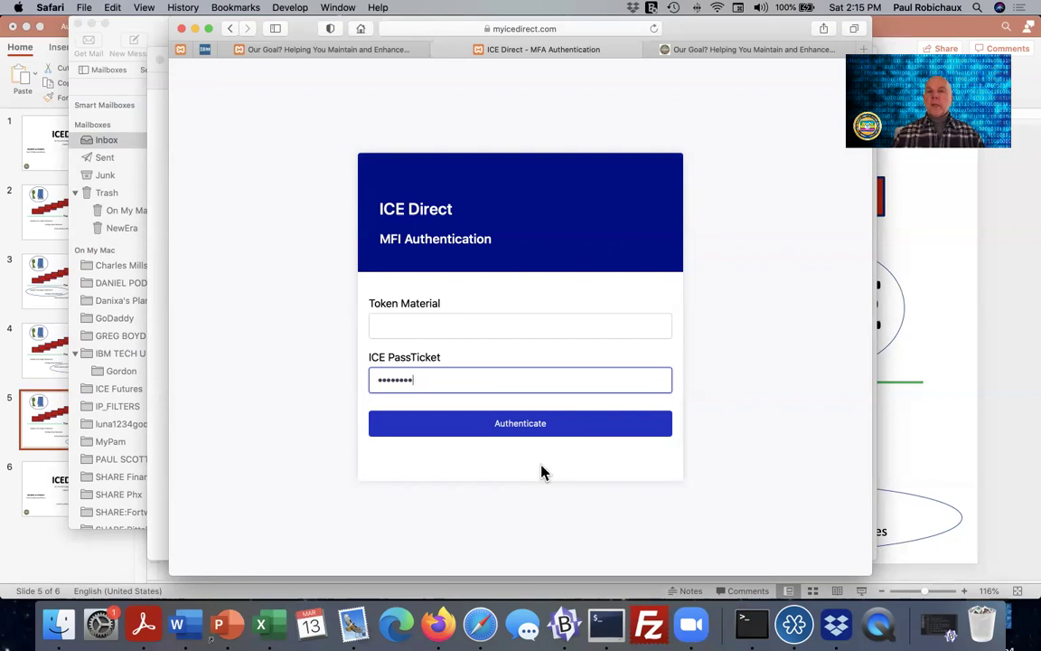
click(529, 433)
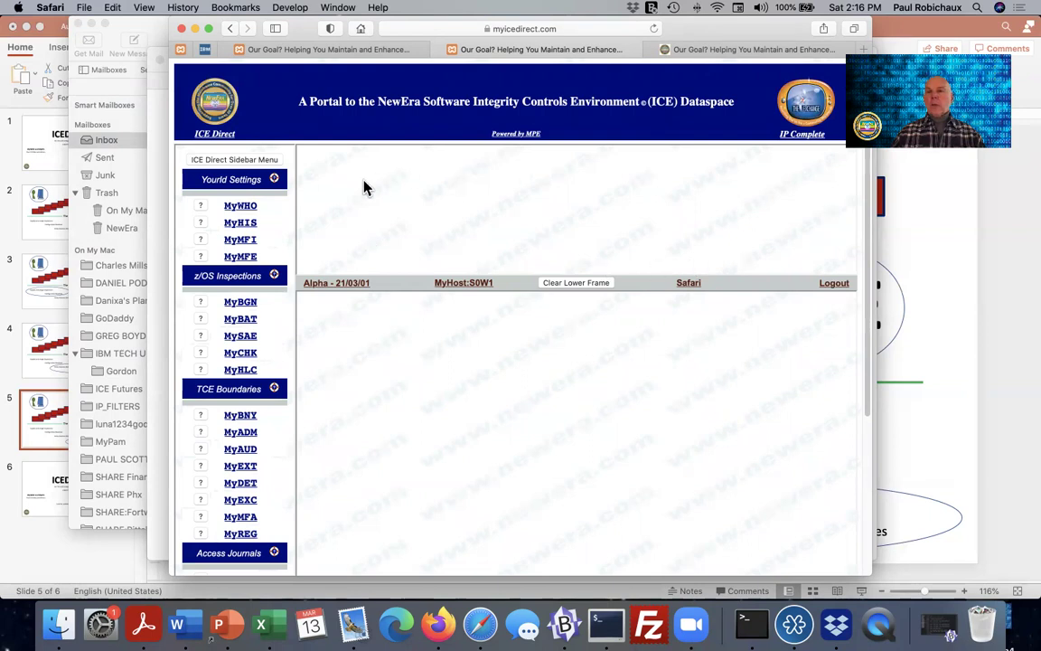
scroll(365, 187, down, 1)
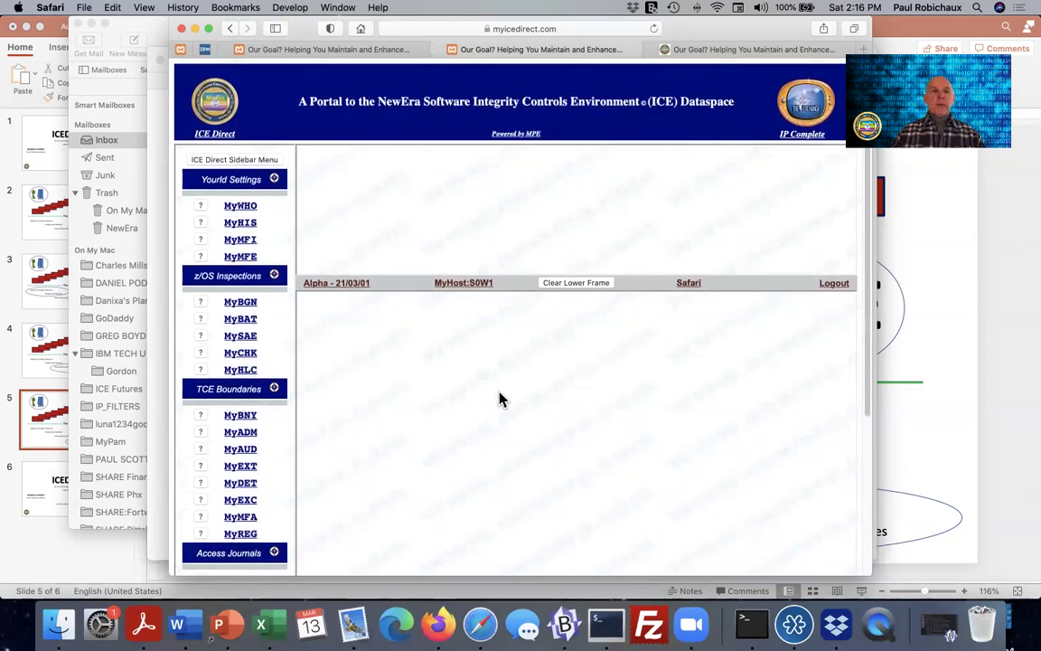
click(275, 183)
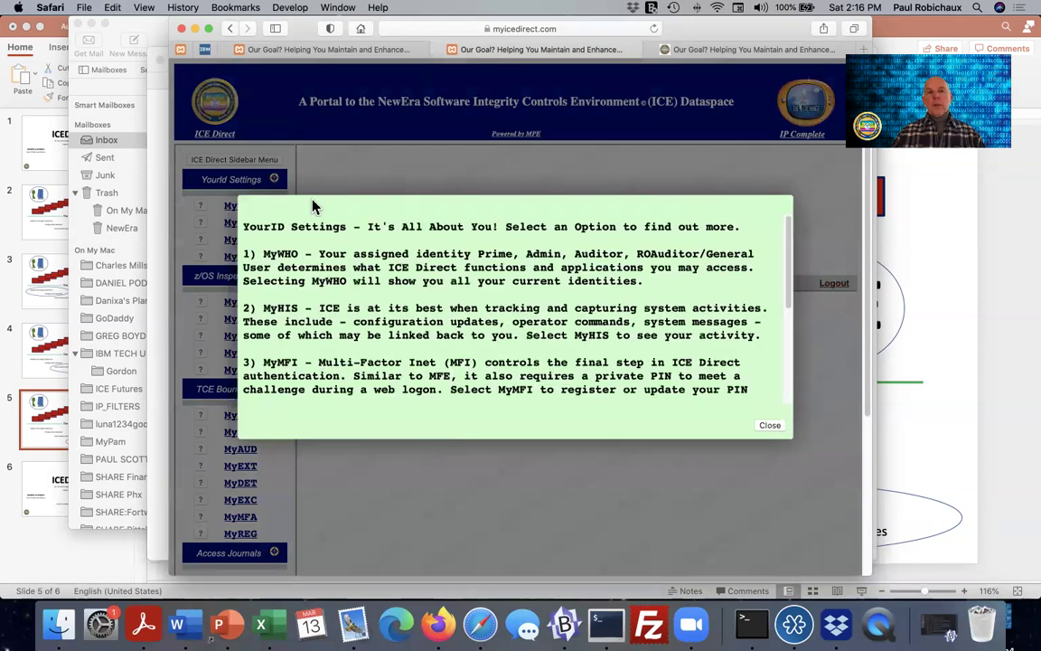
scroll(486, 321, down, 3)
scroll(486, 321, down, 4)
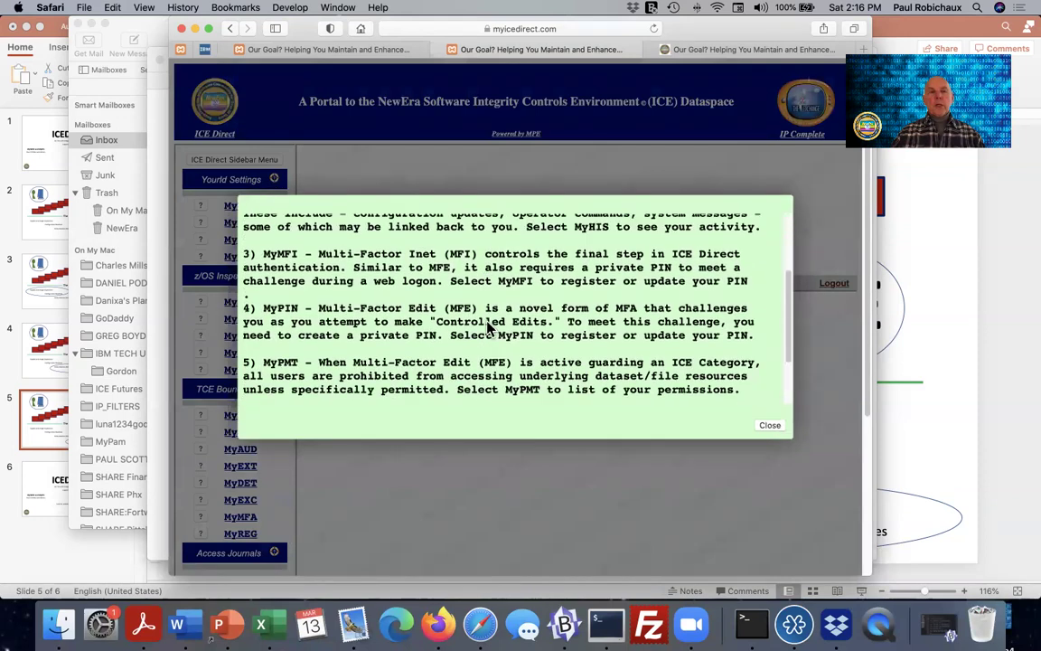
scroll(488, 329, up, 3)
scroll(489, 331, down, 4)
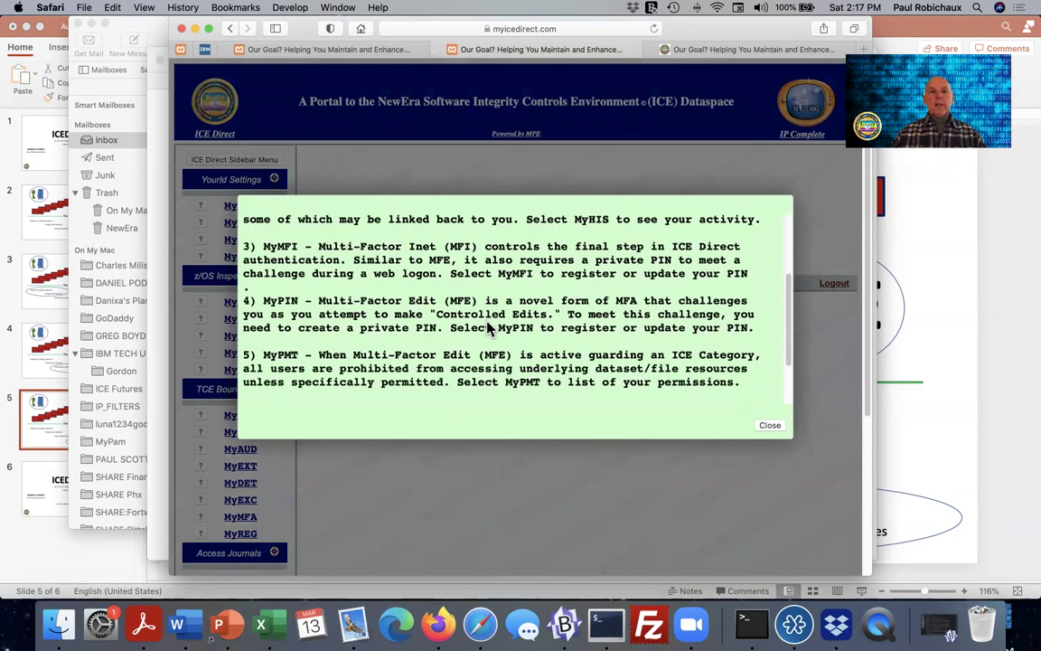
scroll(488, 321, down, 1)
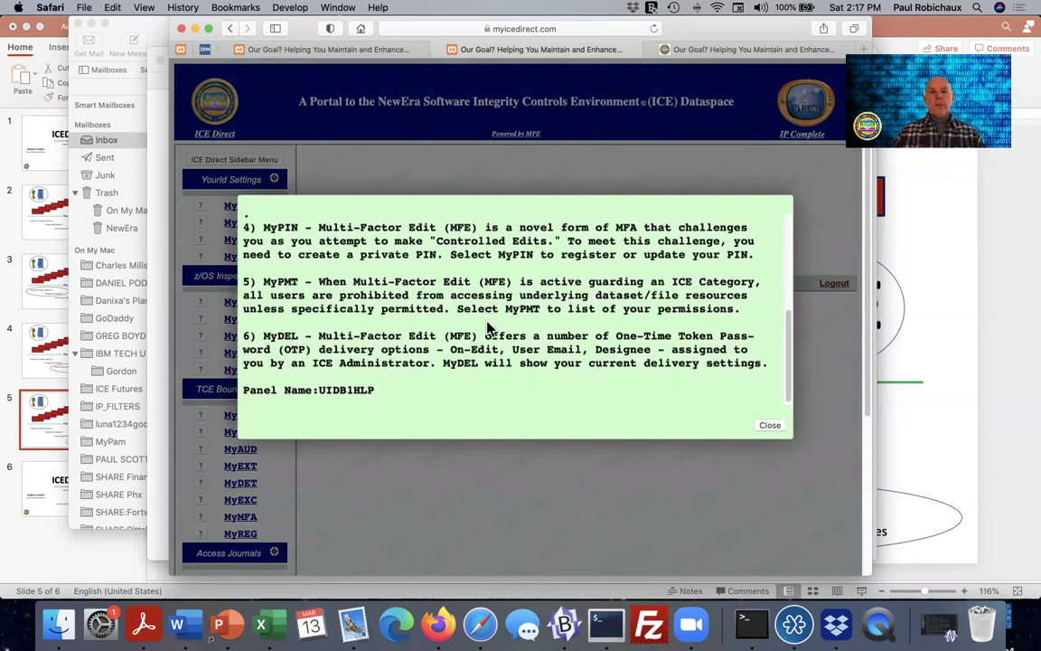
click(769, 426)
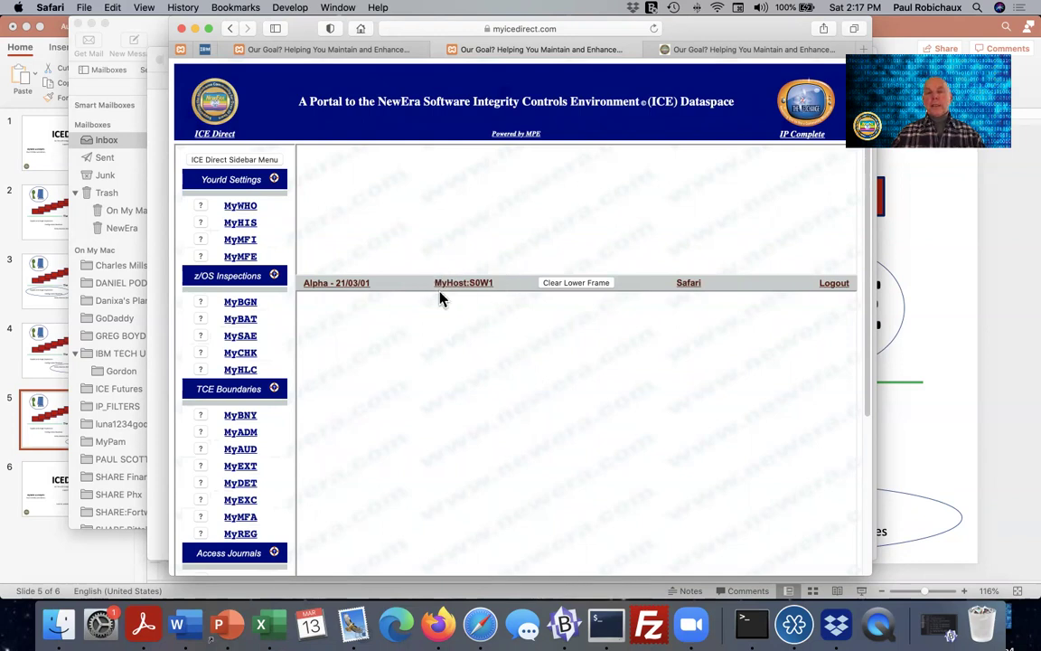
click(333, 286)
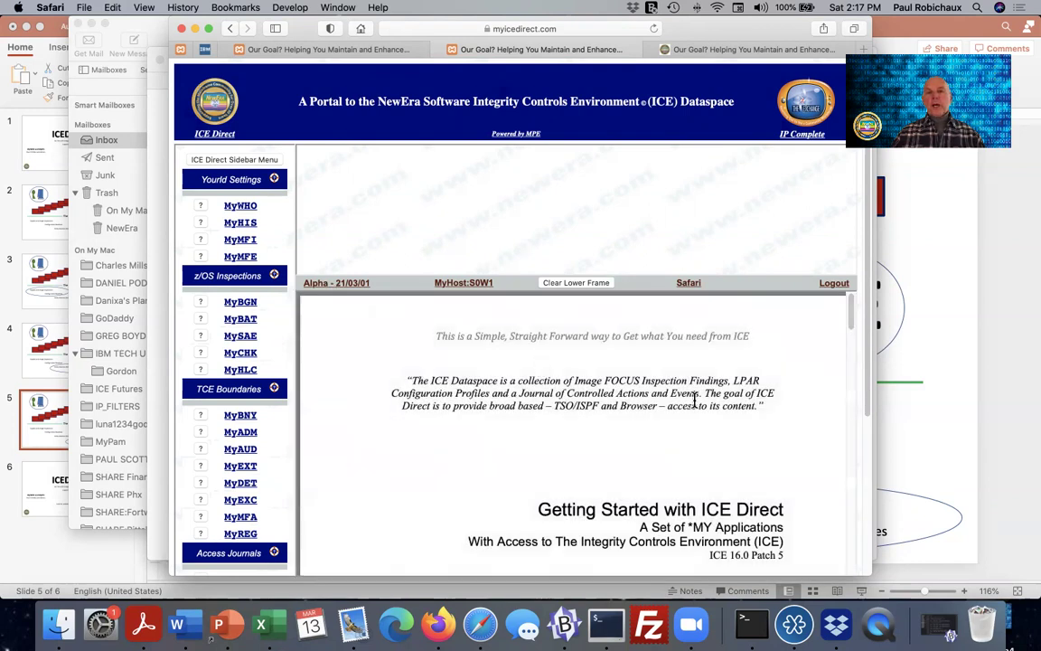
scroll(694, 400, down, 10)
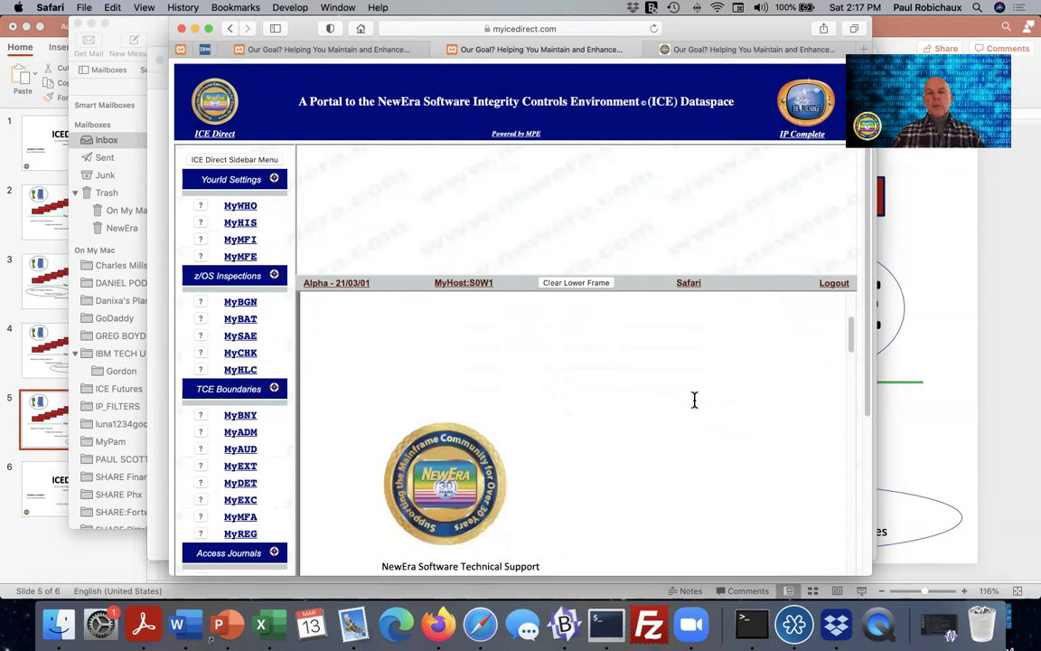
scroll(694, 401, down, 3)
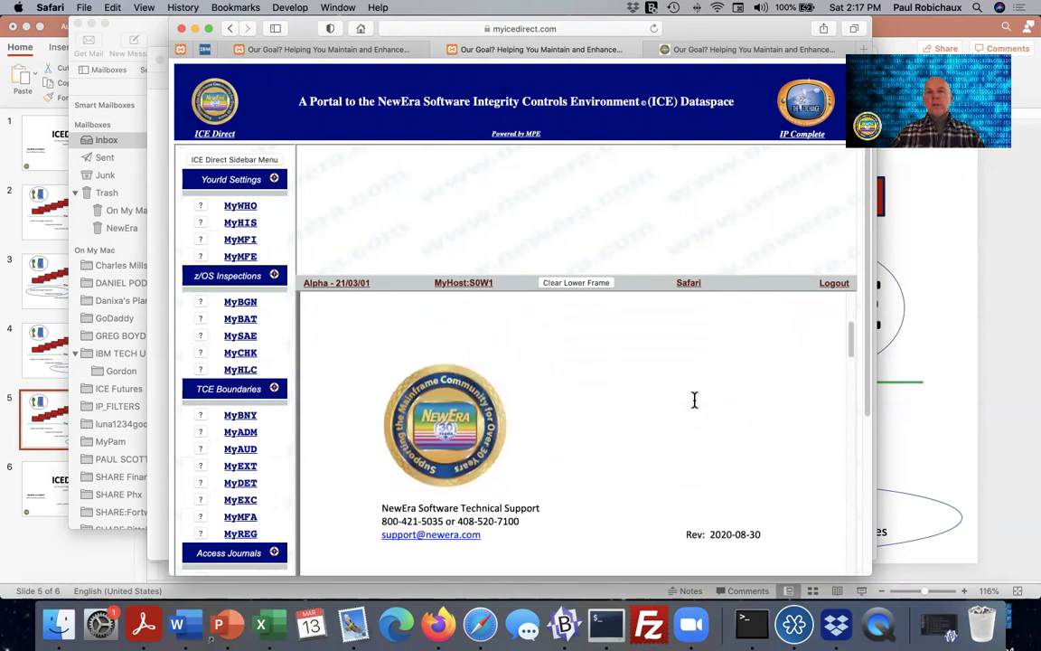
scroll(694, 400, up, 8)
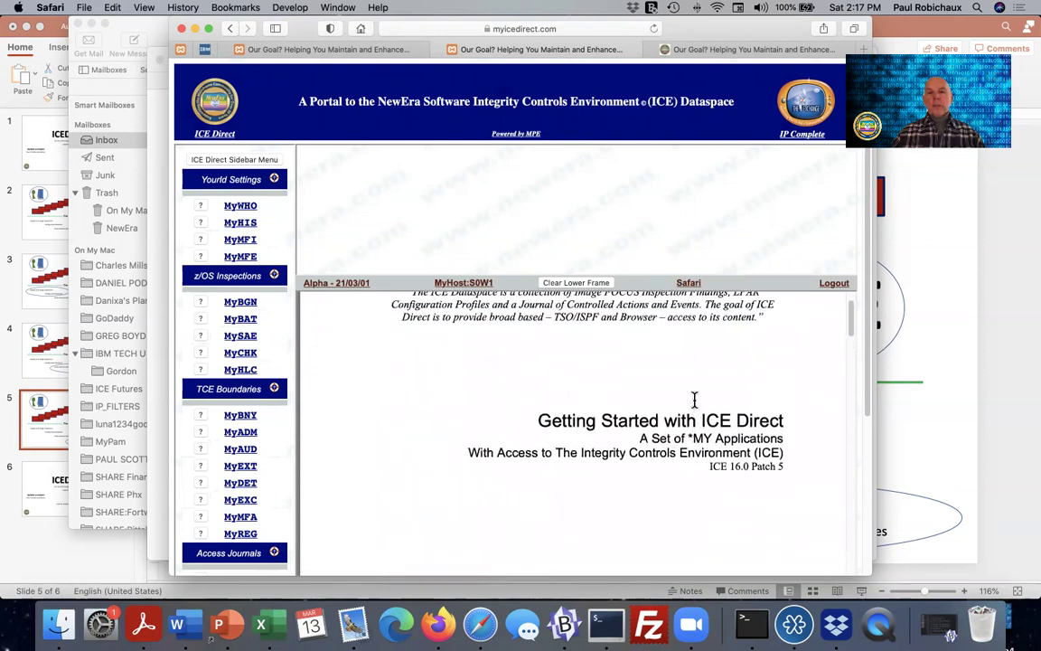
scroll(693, 400, up, 3)
scroll(693, 400, up, 1)
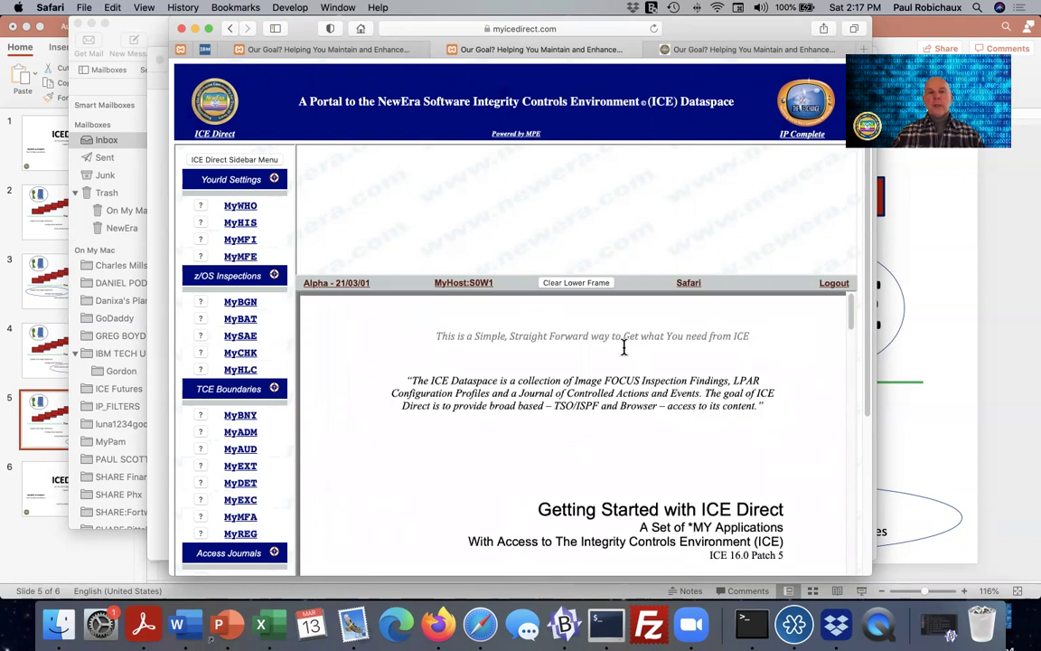
click(577, 284)
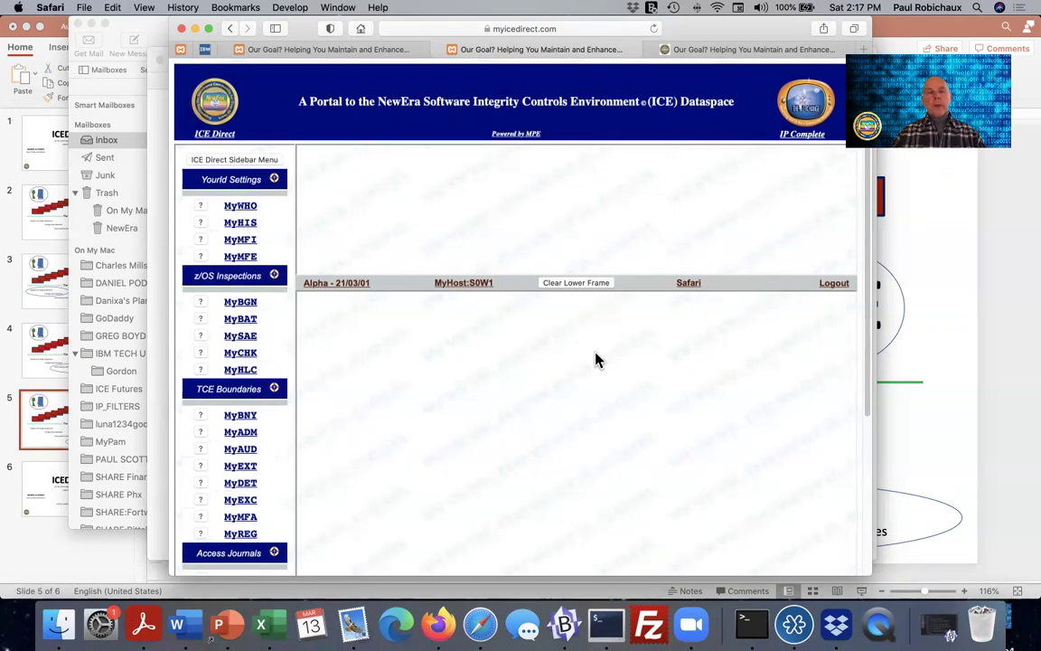
Step: Open MyWHO under YourId Settings to confirm the PrimeAdmin role is checked
click(241, 206)
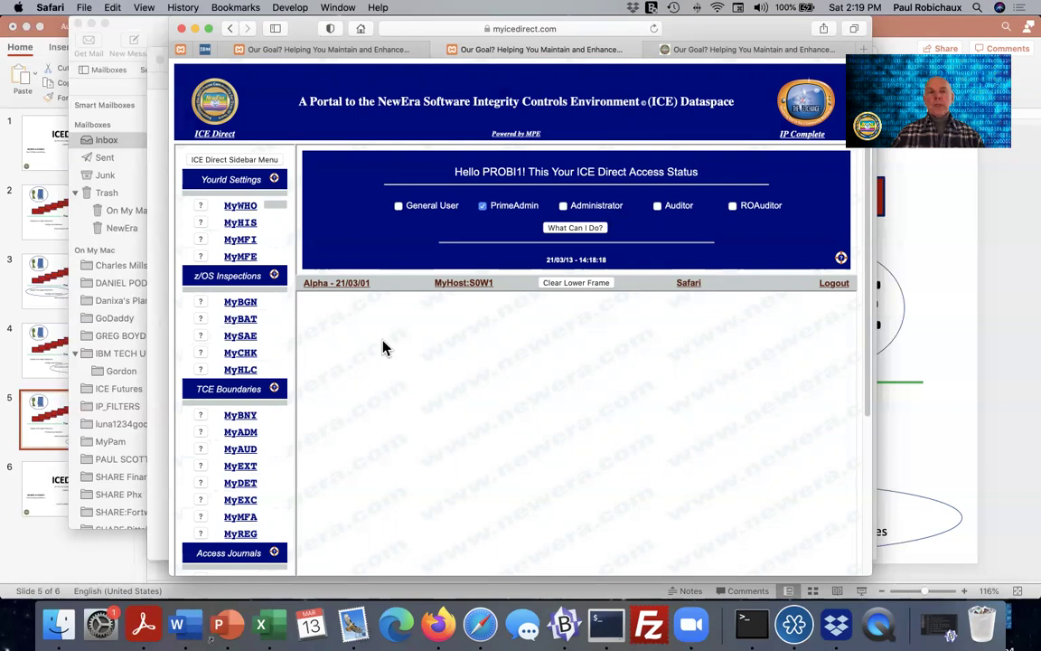
Step: Run the MyHIS journal query with start month 03 (21/03/01) and no end date
click(240, 223)
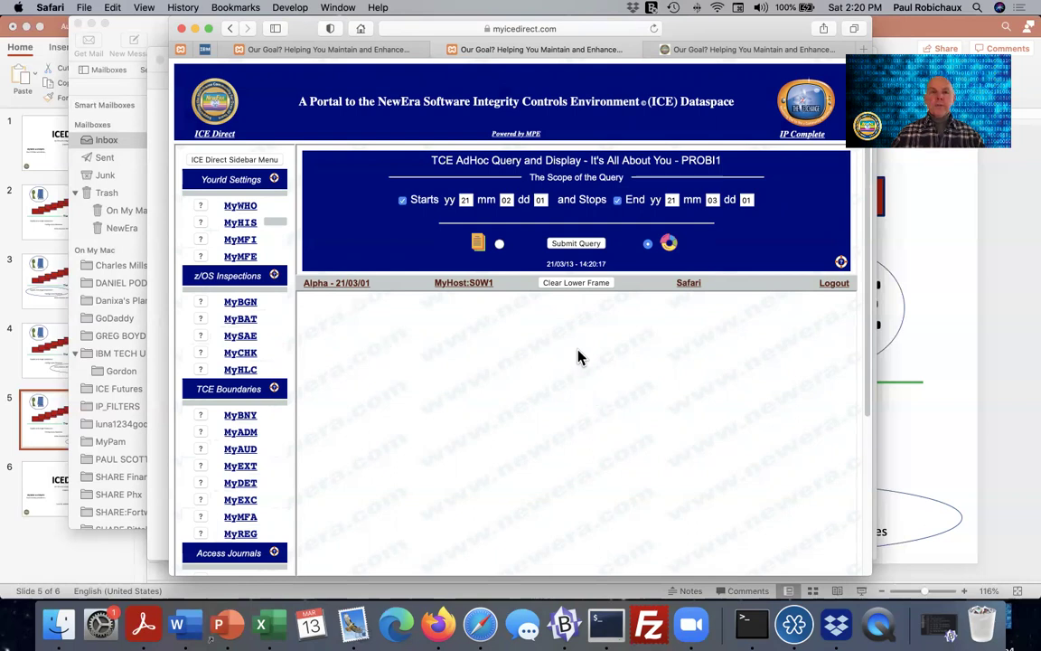
click(508, 200)
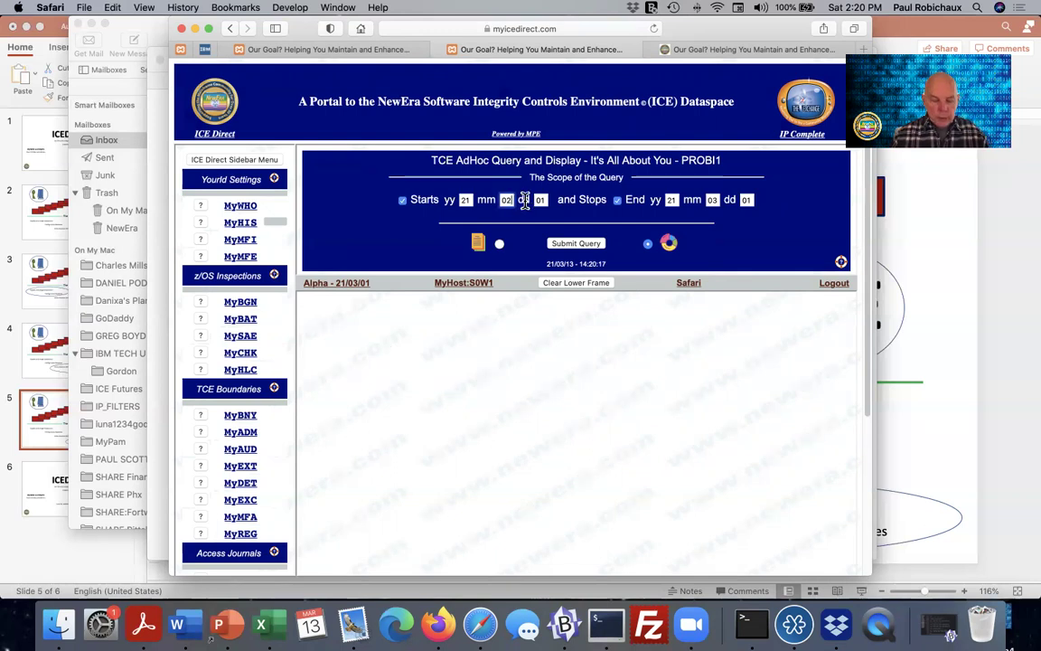
text(03)
click(498, 291)
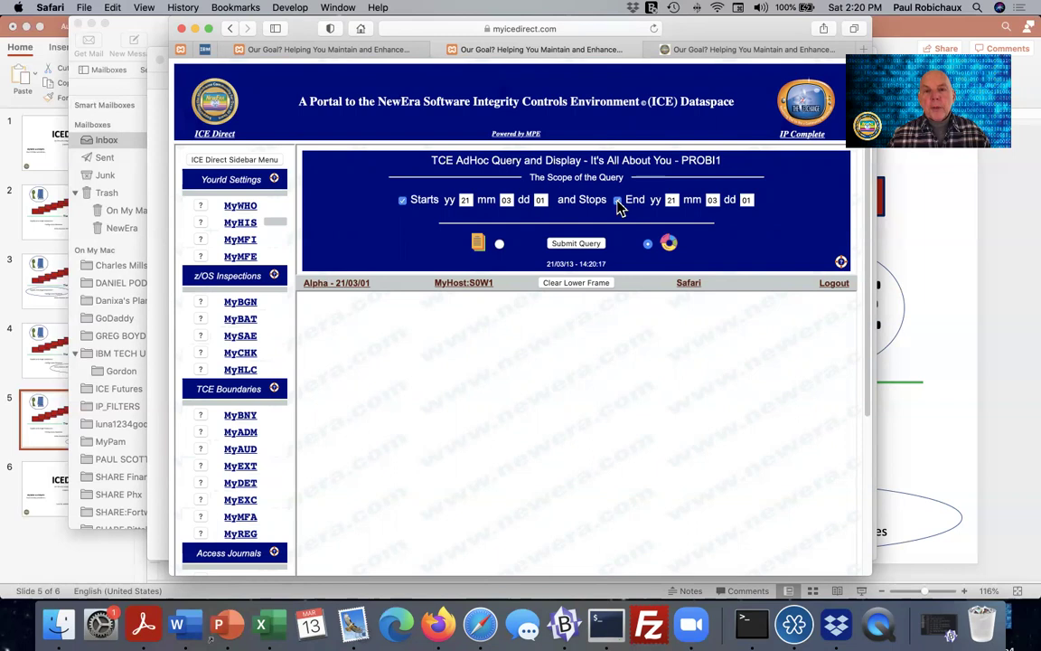
click(652, 365)
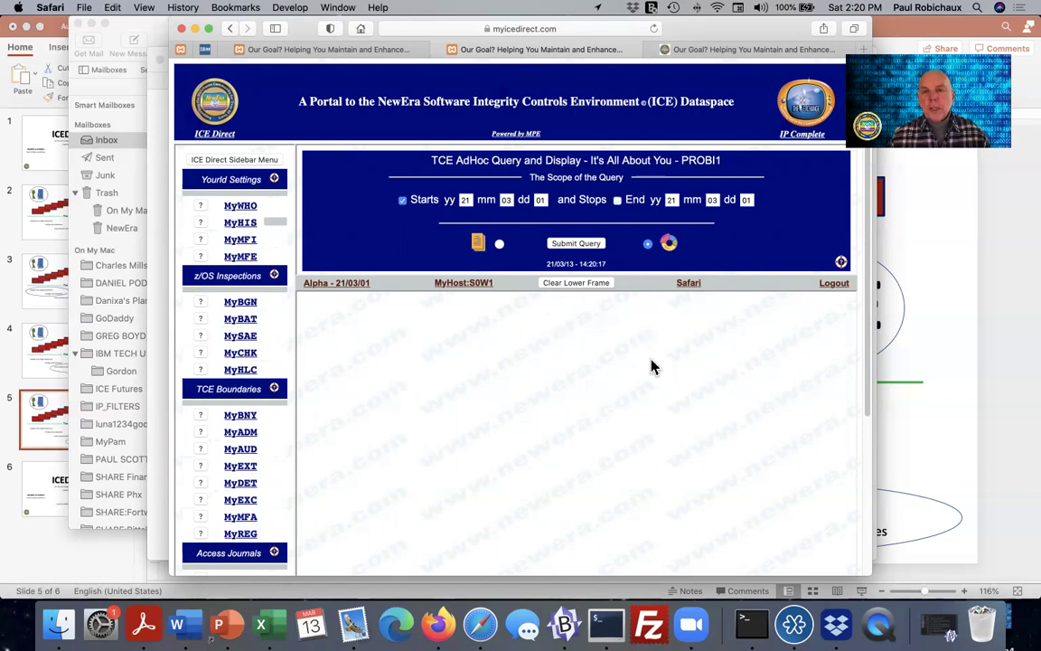
click(574, 245)
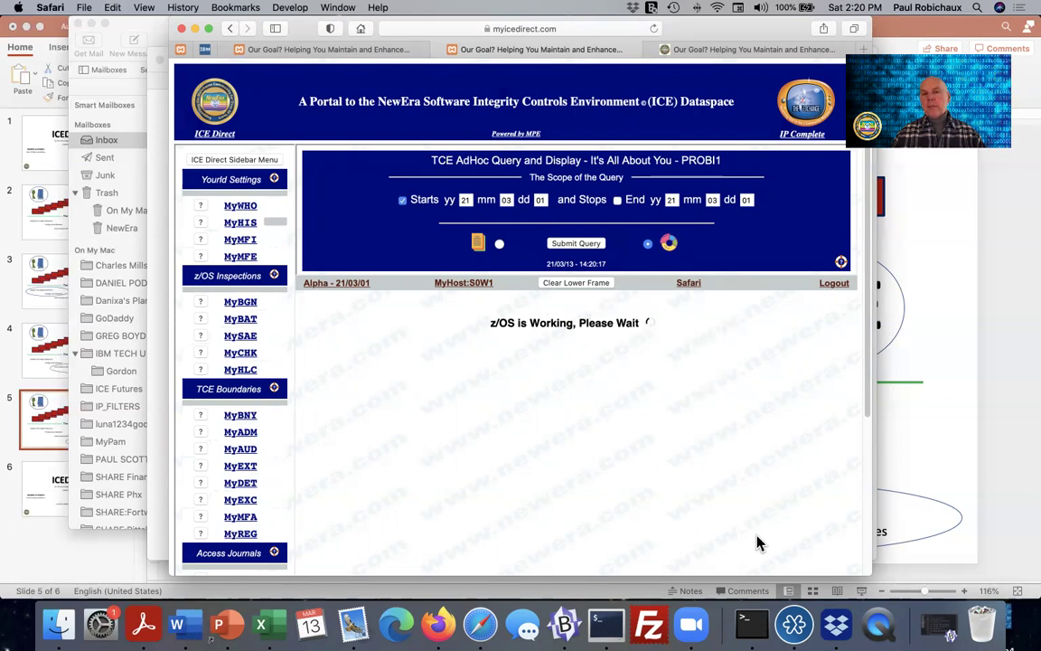
Step: Scroll down to the donut chart of 141 MFIWB/IALOW and 4 MFIWB/IFAIL events and its legend
scroll(708, 536, down, 2)
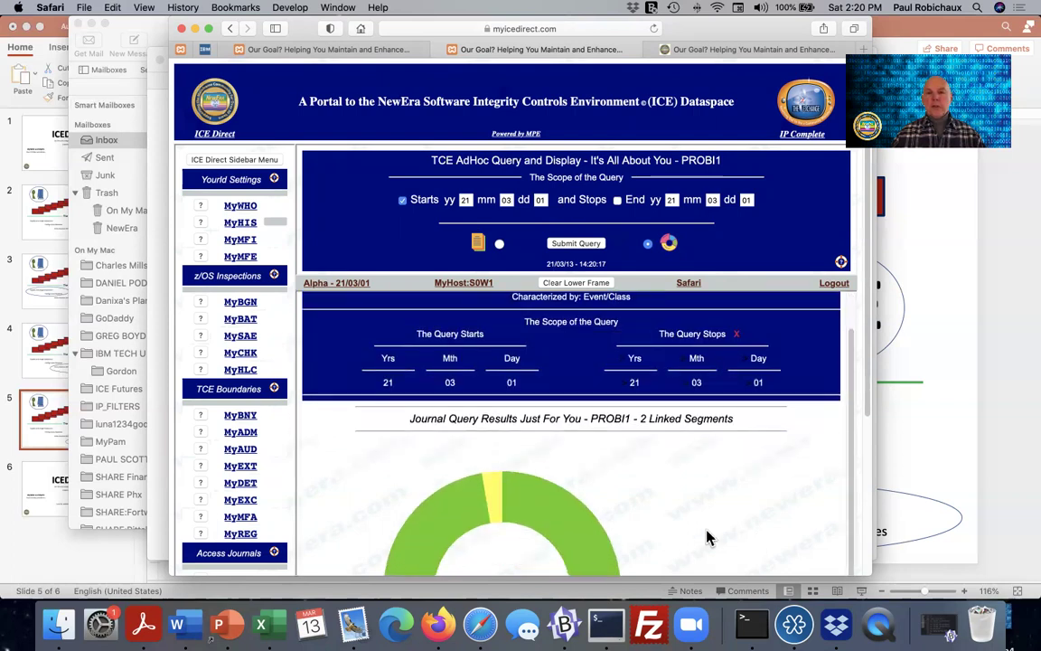
scroll(708, 537, down, 5)
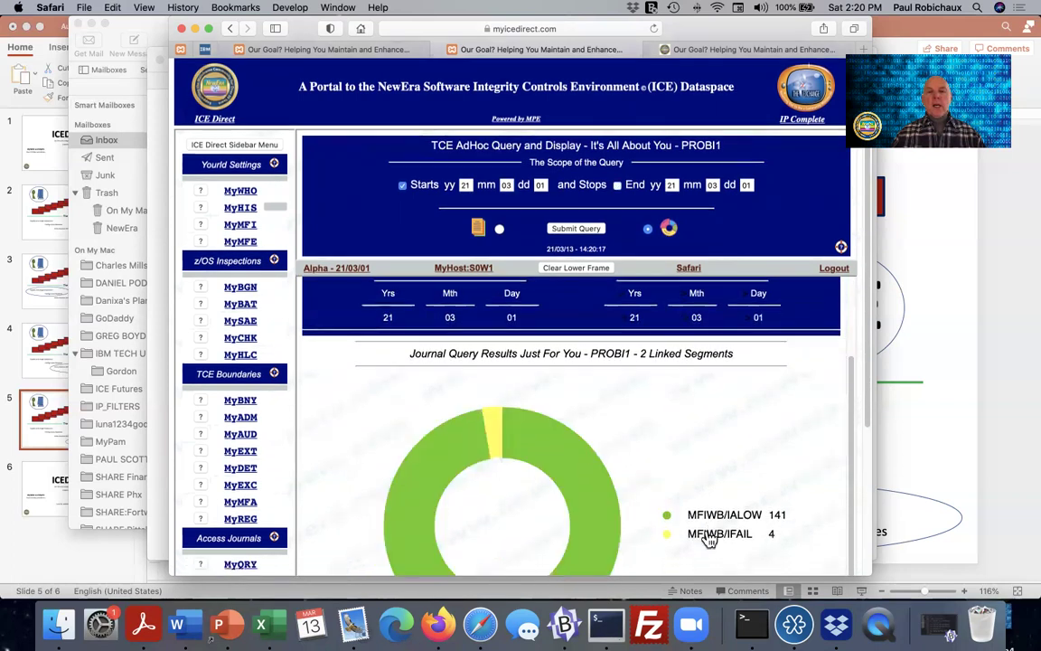
scroll(707, 537, down, 2)
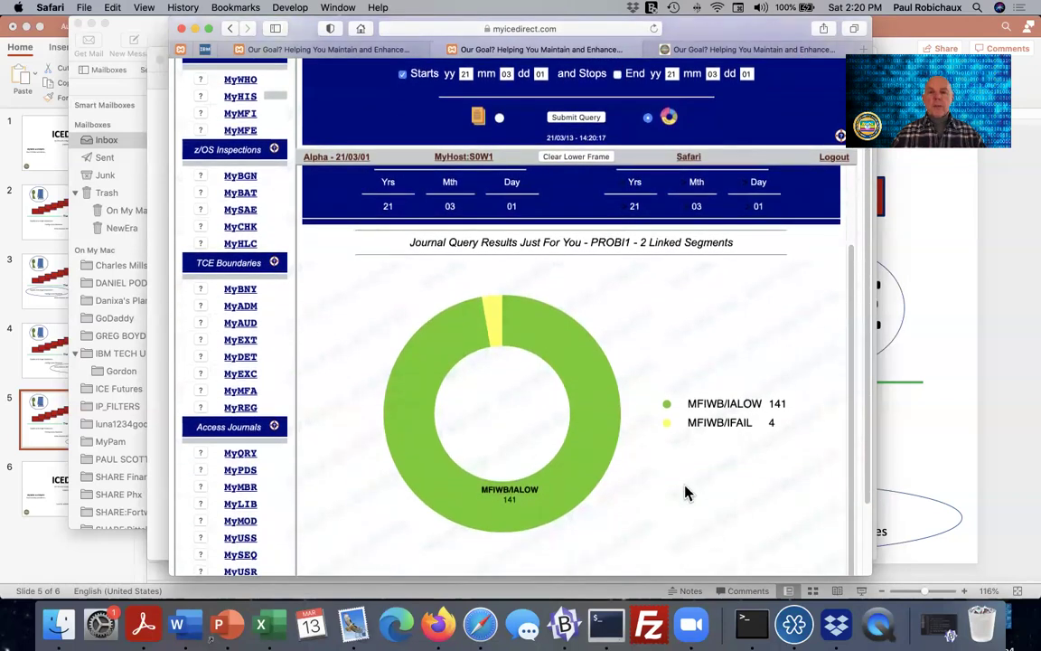
scroll(667, 476, down, 5)
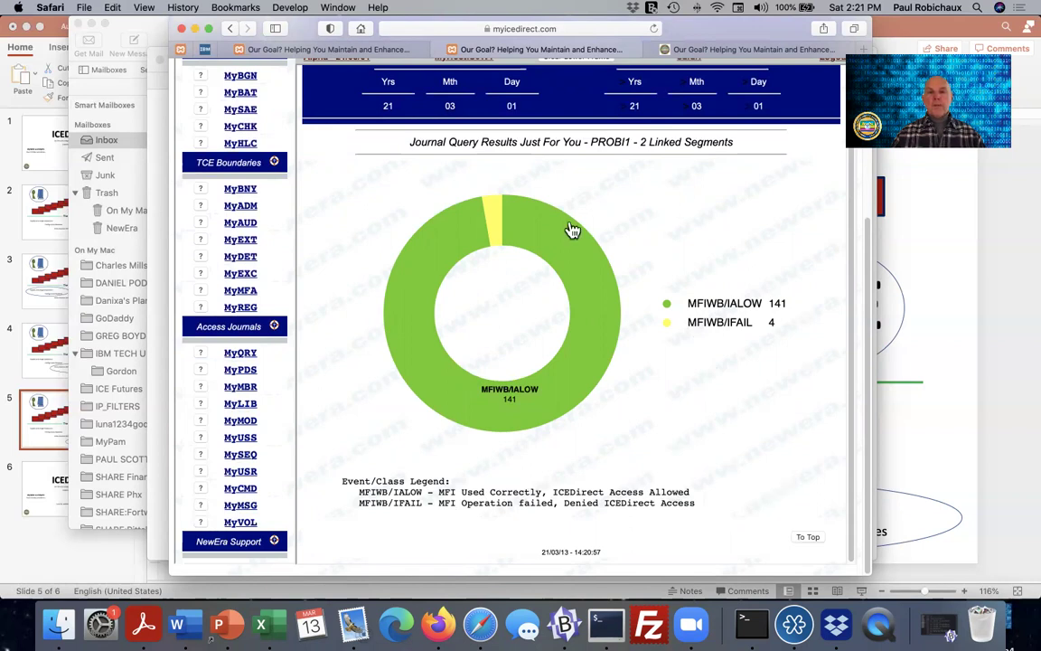
Step: Drill into the MFIWB/IFAIL failures, open record 4's journal detail and highlight PROBI1
click(493, 221)
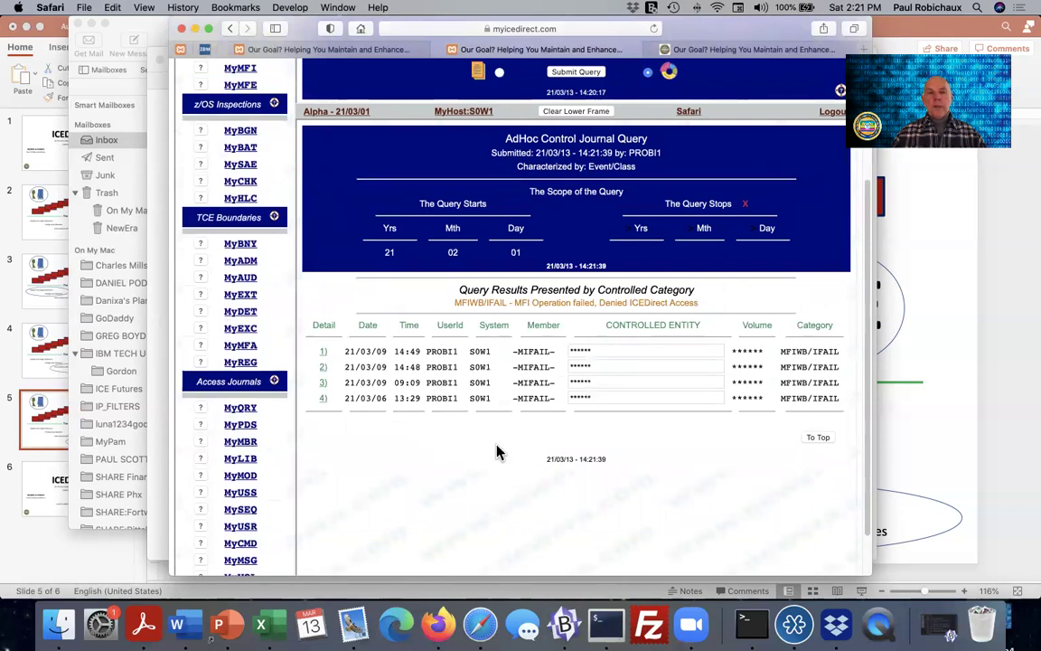
click(323, 401)
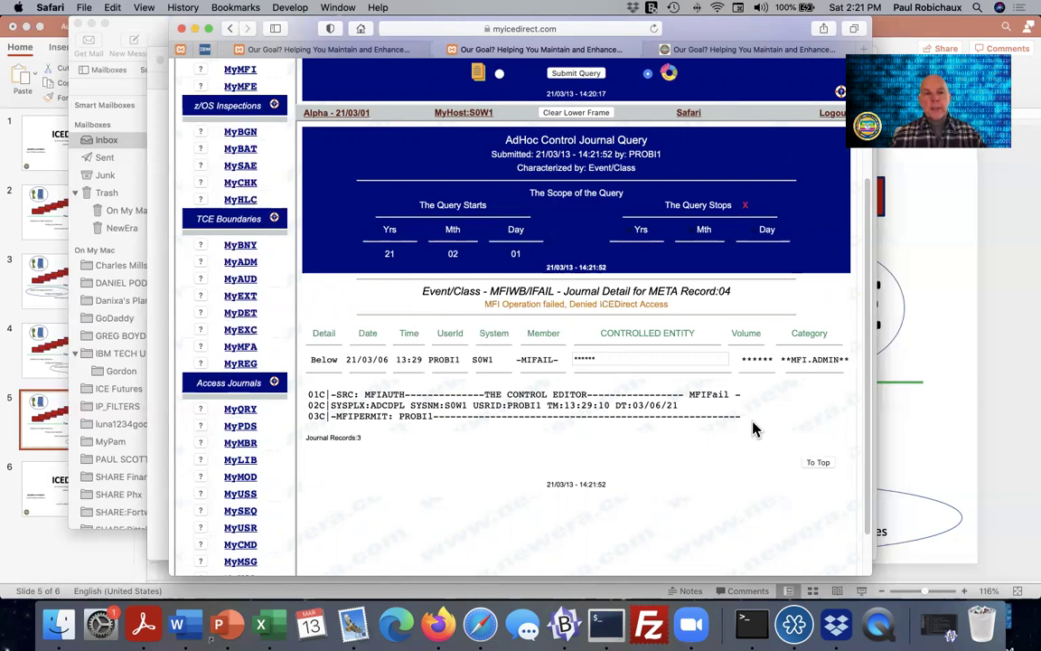
double_click(409, 418)
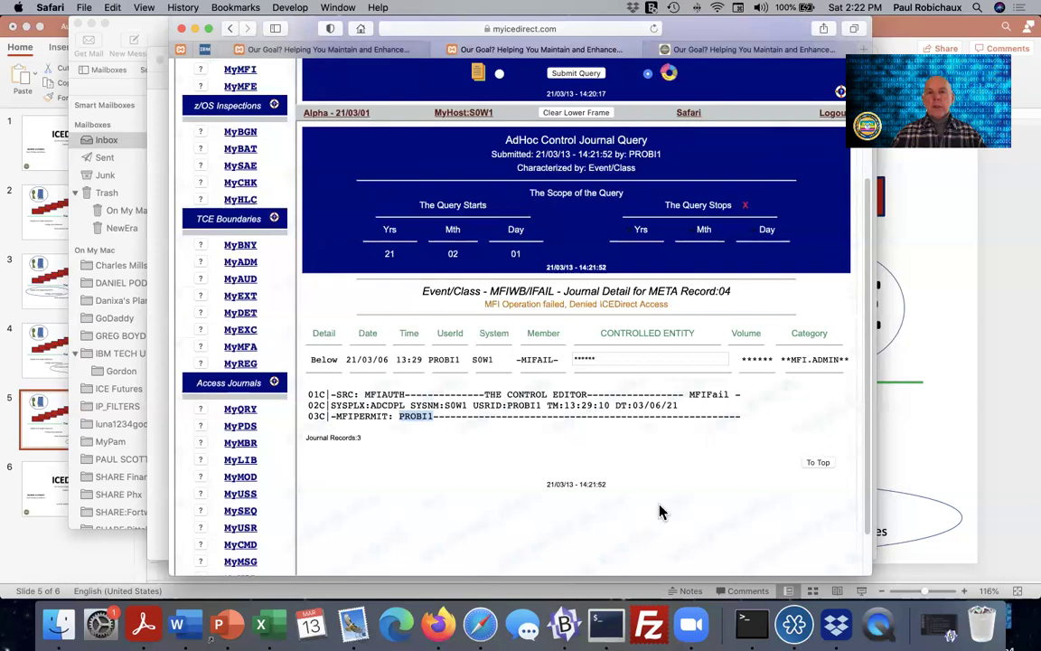
scroll(660, 506, up, 2)
scroll(666, 469, up, 3)
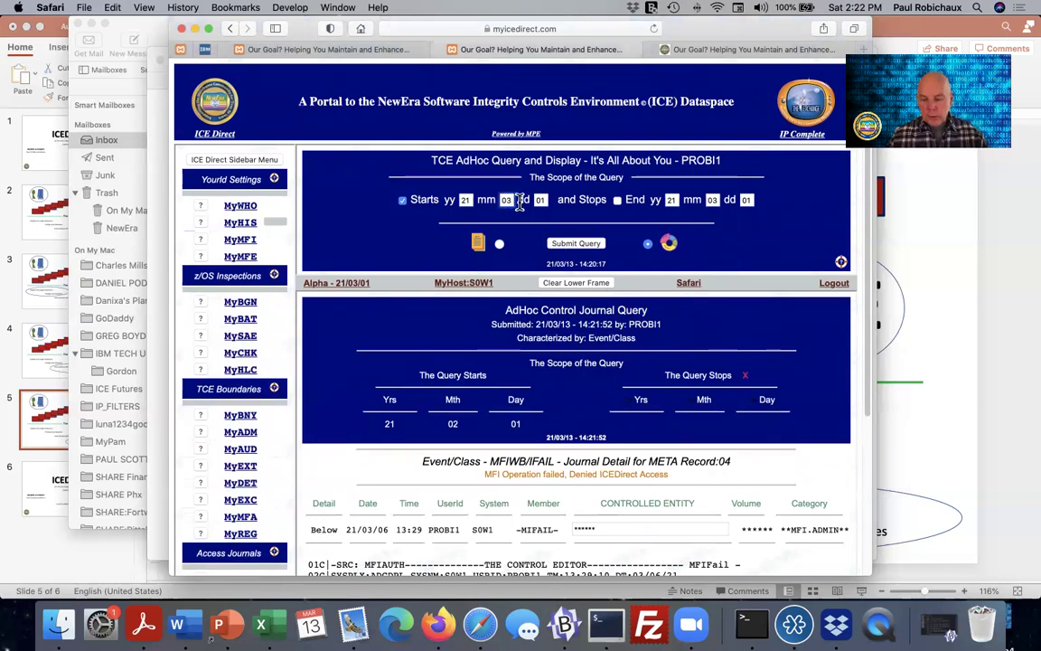
Step: Resubmit the query with start month 02 and an end date, covering 21/02/01 to 21/03/01
click(508, 201)
key(BackSpace)
text(2)
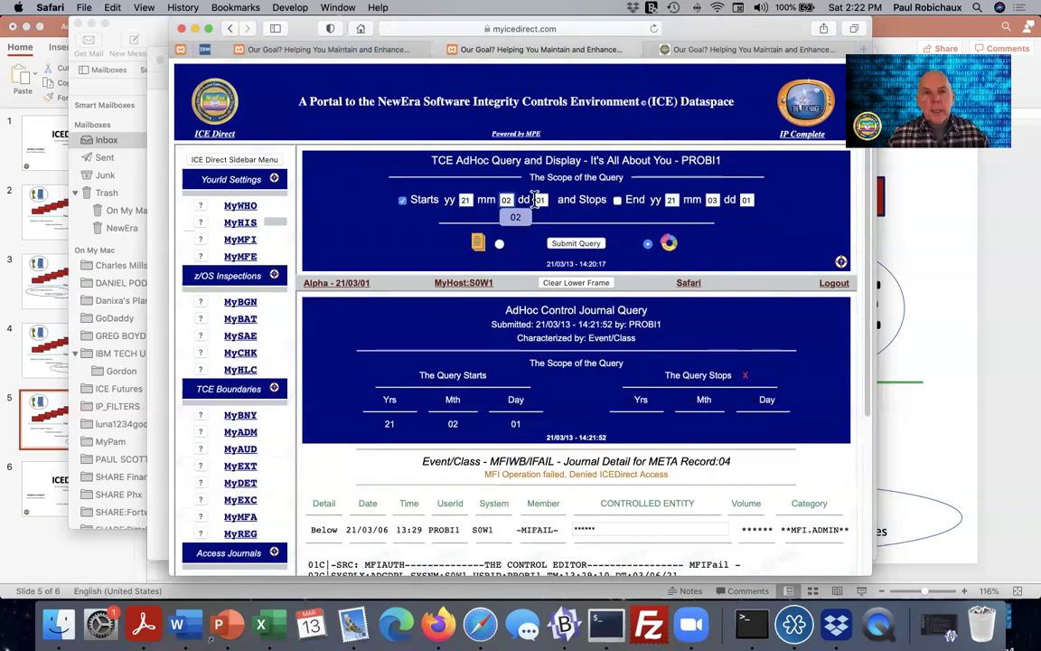
click(617, 201)
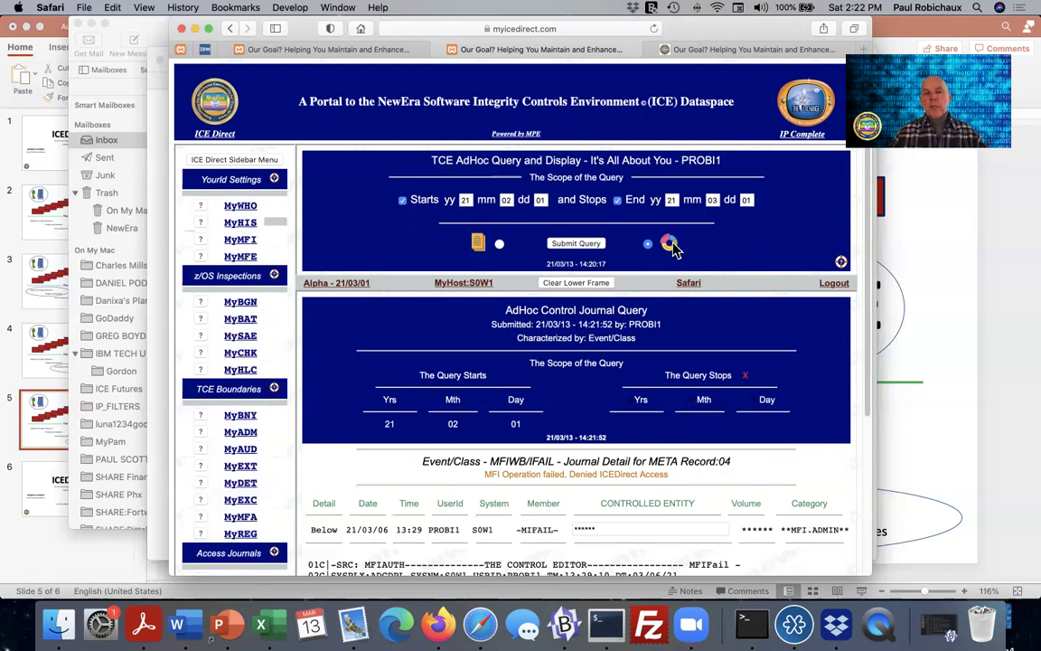
click(575, 244)
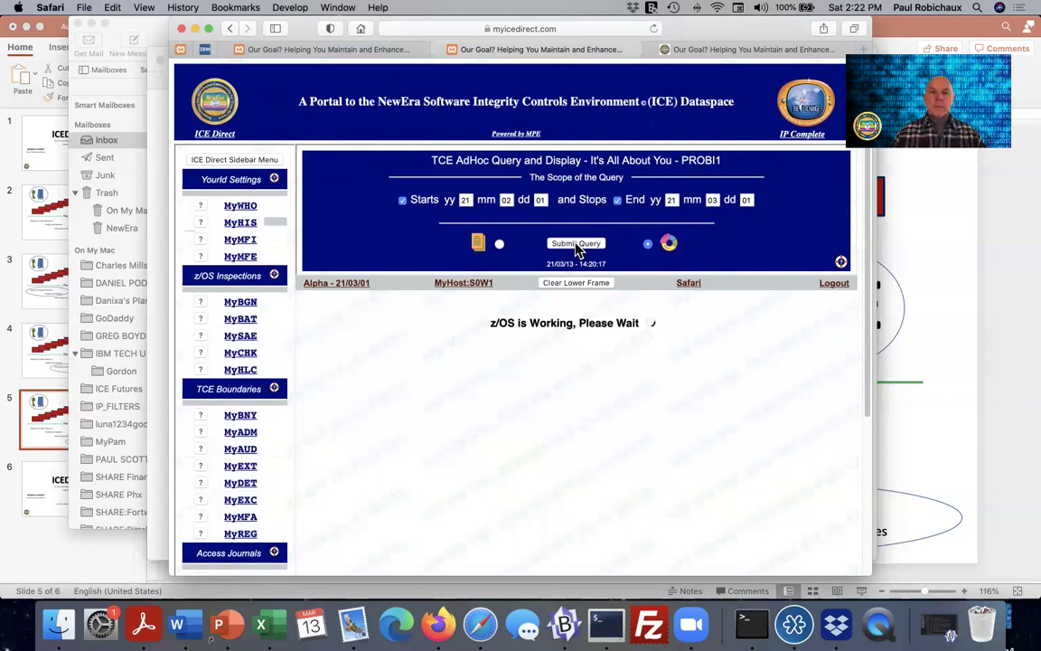
Step: Review the six-class chart led by 459 MFIWB/IALOW and drill into the SAVED/CEDIT events
scroll(632, 354, down, 3)
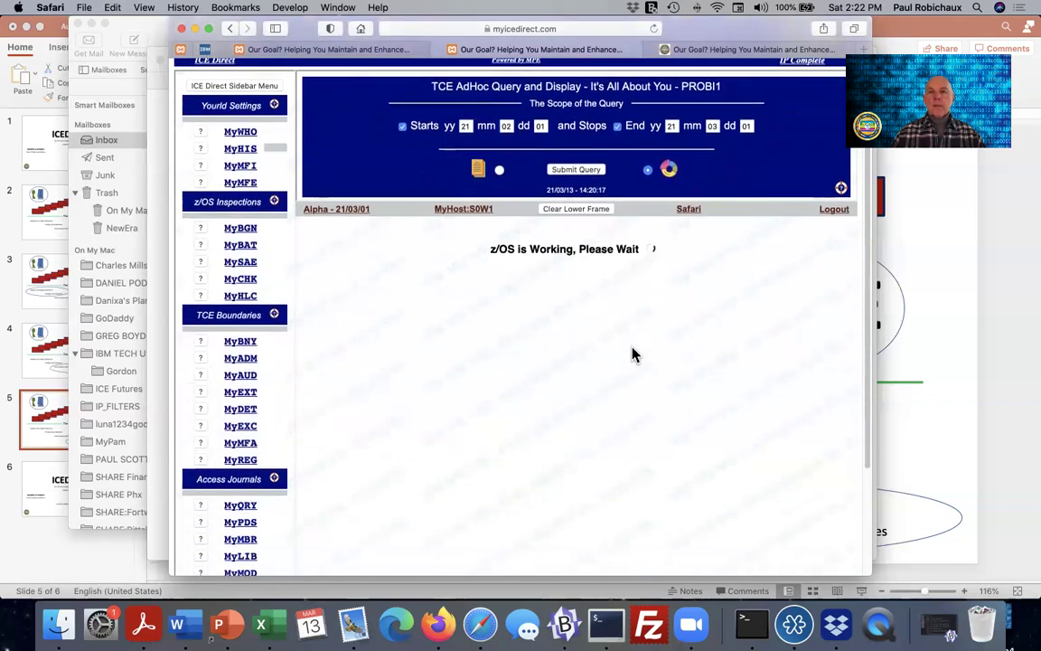
scroll(632, 354, down, 1)
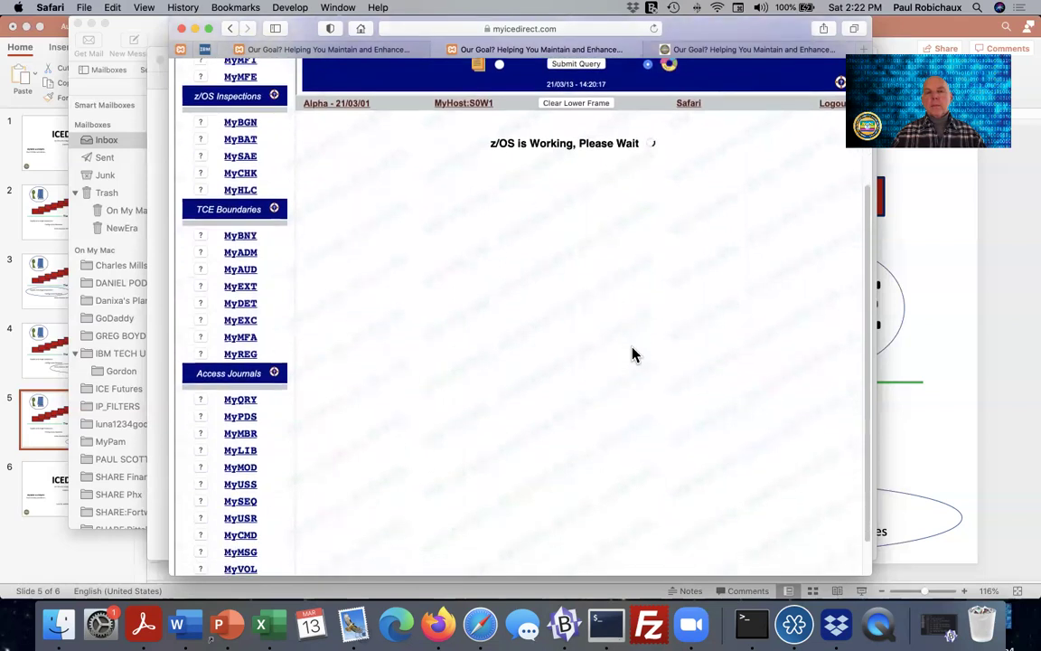
scroll(633, 354, up, 1)
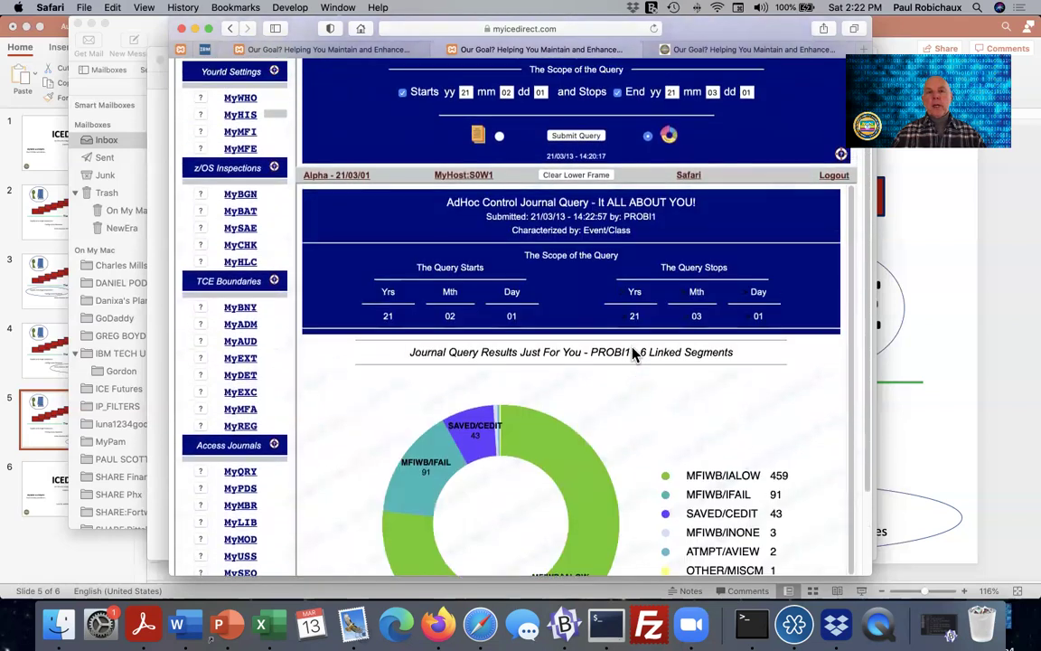
scroll(632, 354, down, 1)
scroll(632, 354, down, 2)
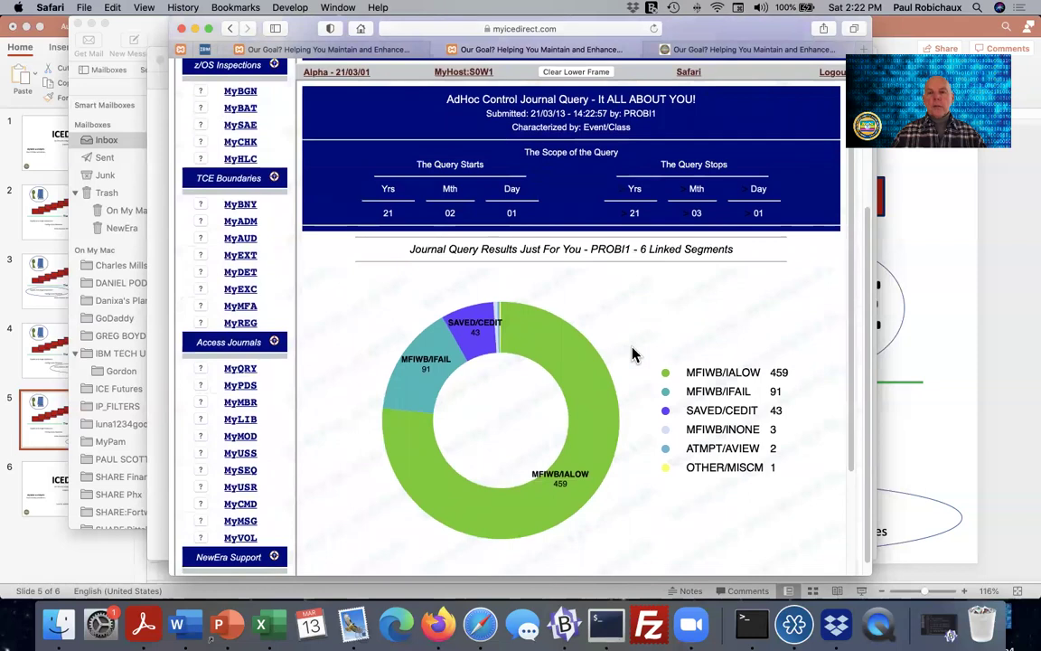
scroll(632, 354, down, 3)
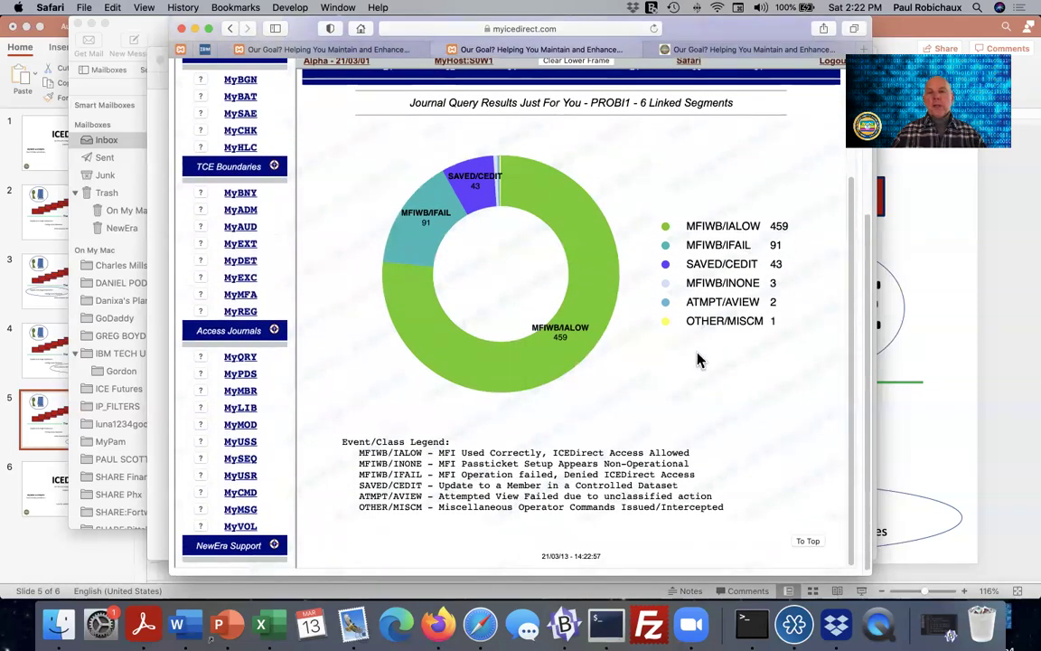
scroll(627, 316, up, 2)
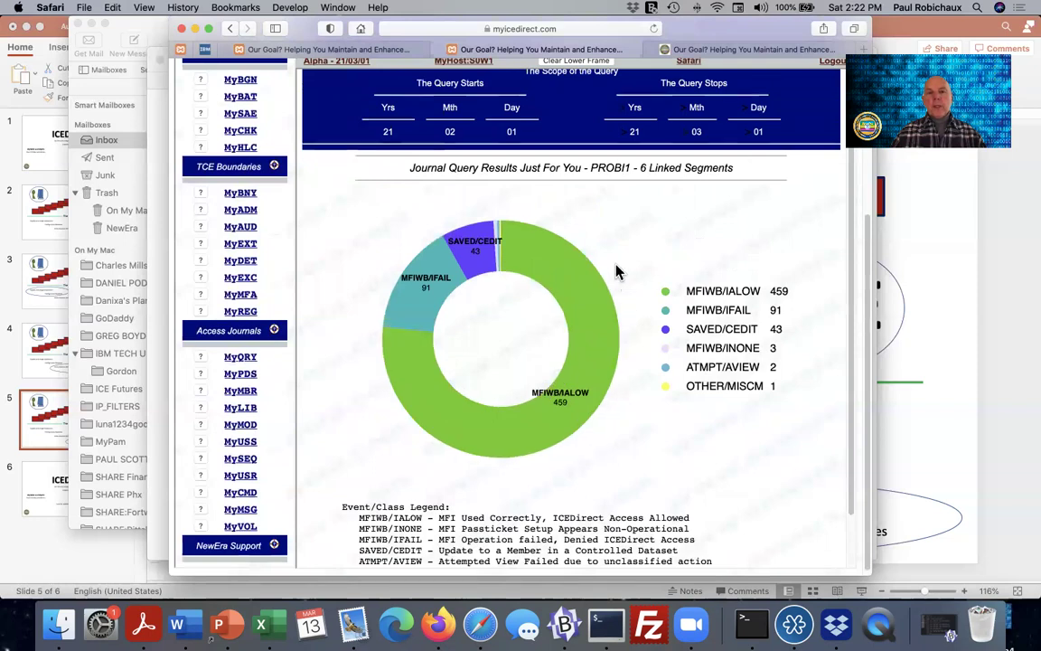
scroll(614, 266, down, 1)
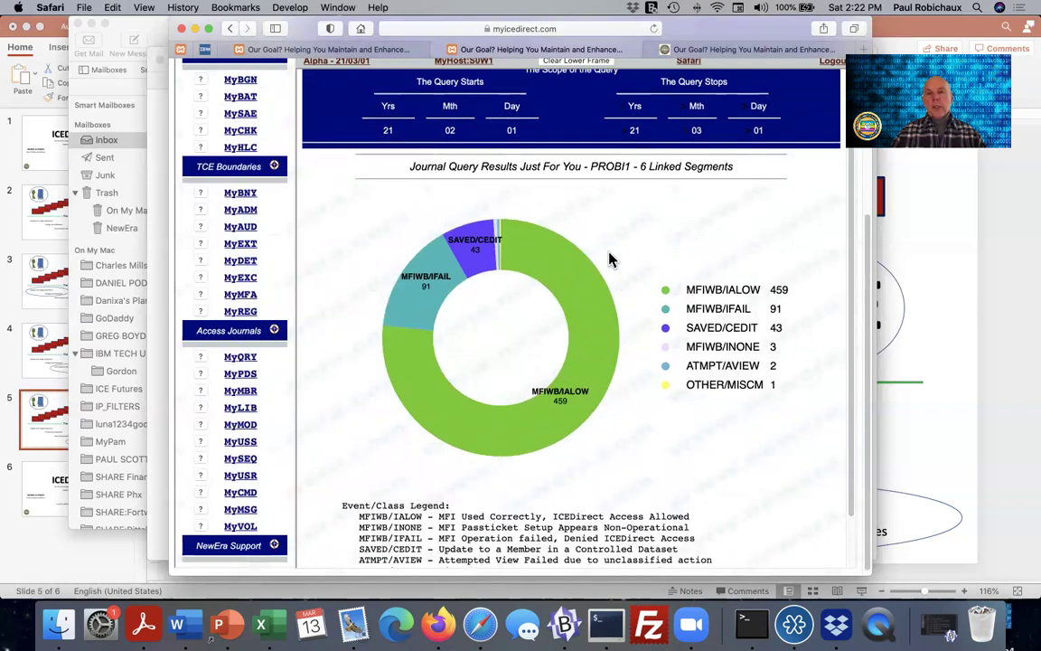
scroll(609, 260, right, 1)
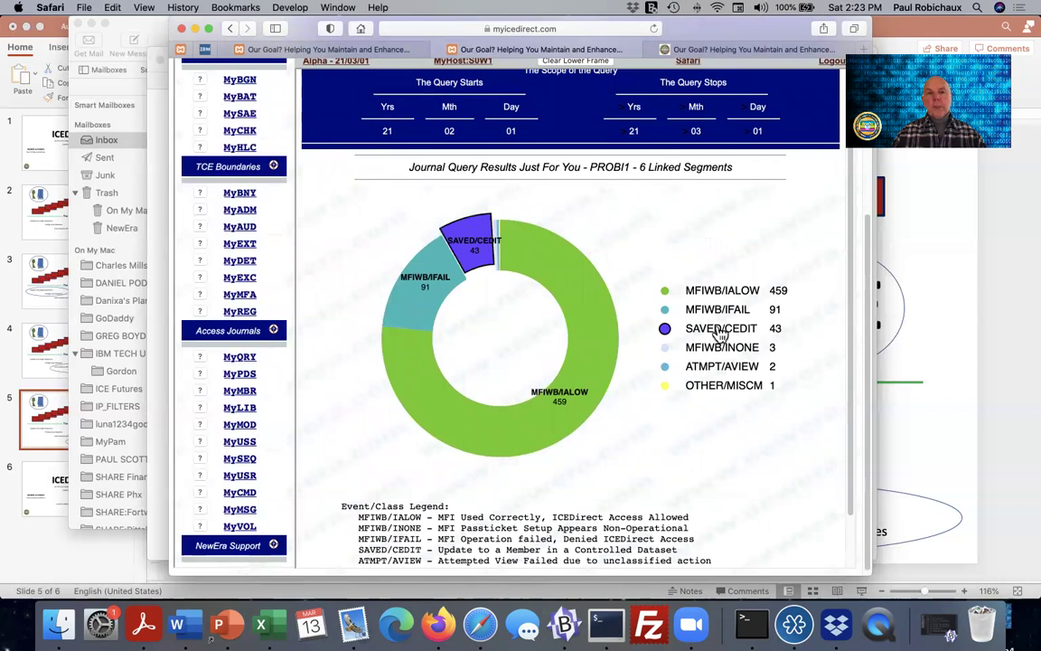
scroll(710, 336, up, 1)
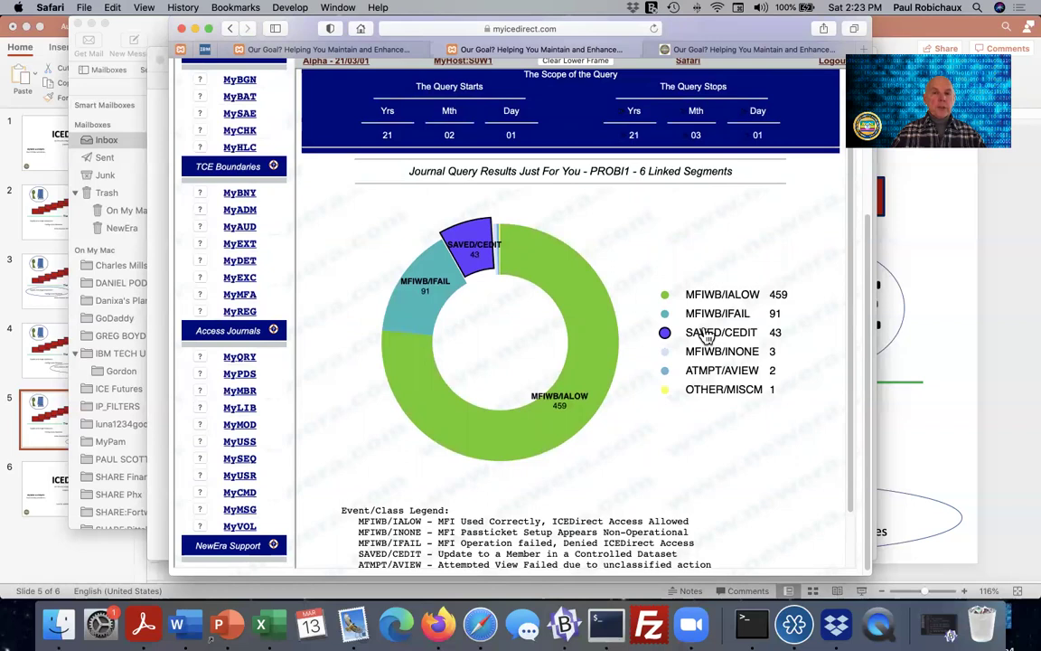
click(707, 334)
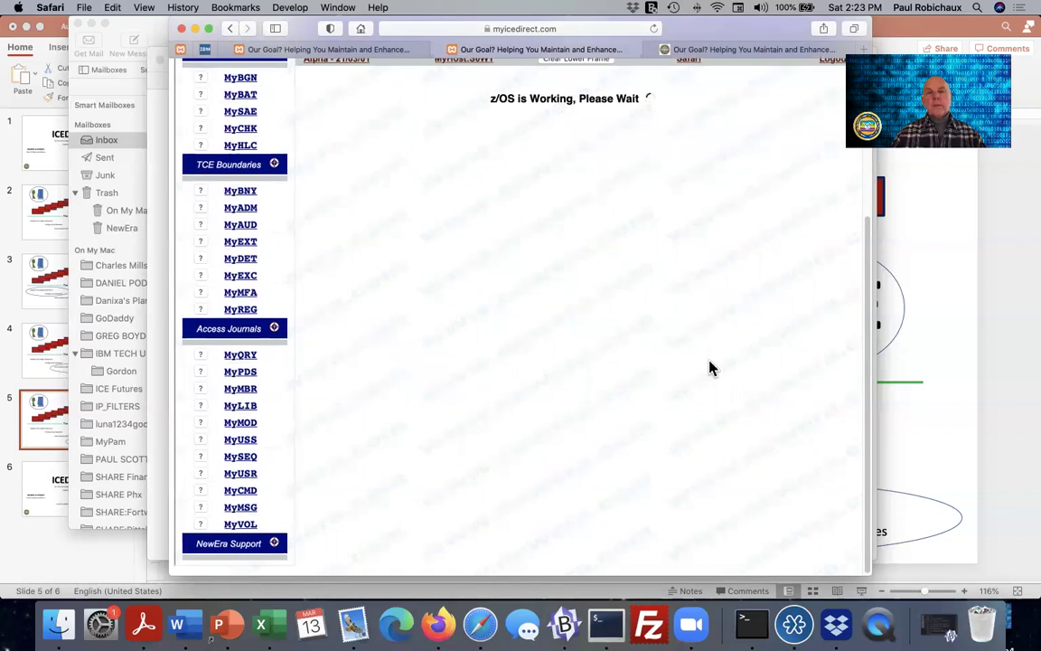
Step: Find row 41, the 21/02/09 10:42 edit, in the SAVED/CEDIT list and open its journal detail
scroll(709, 368, up, 1)
scroll(710, 372, down, 1)
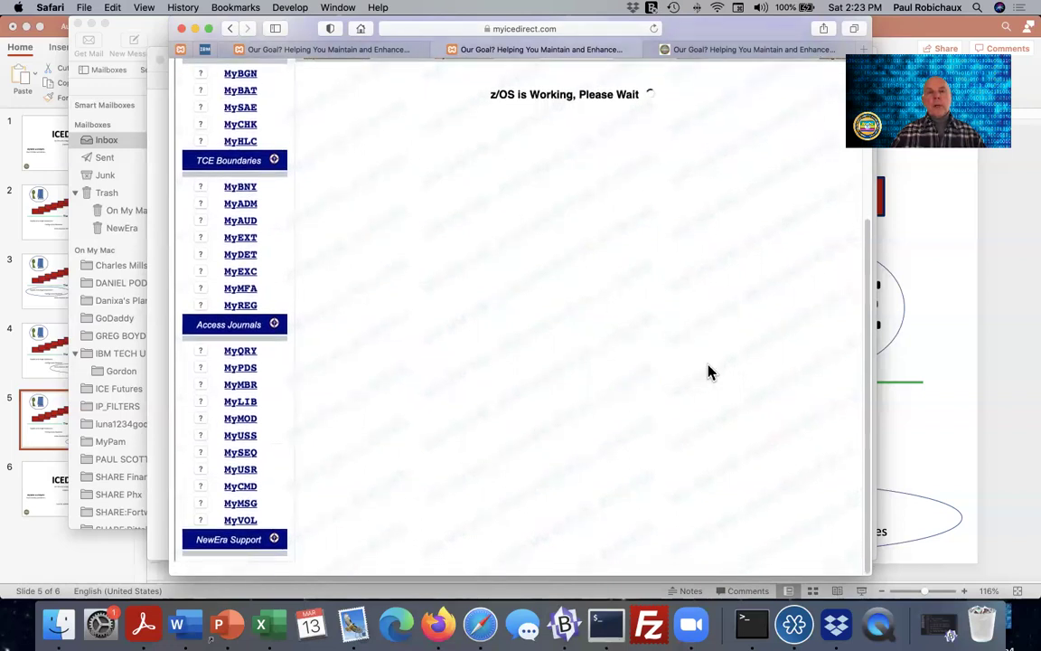
scroll(710, 371, up, 1)
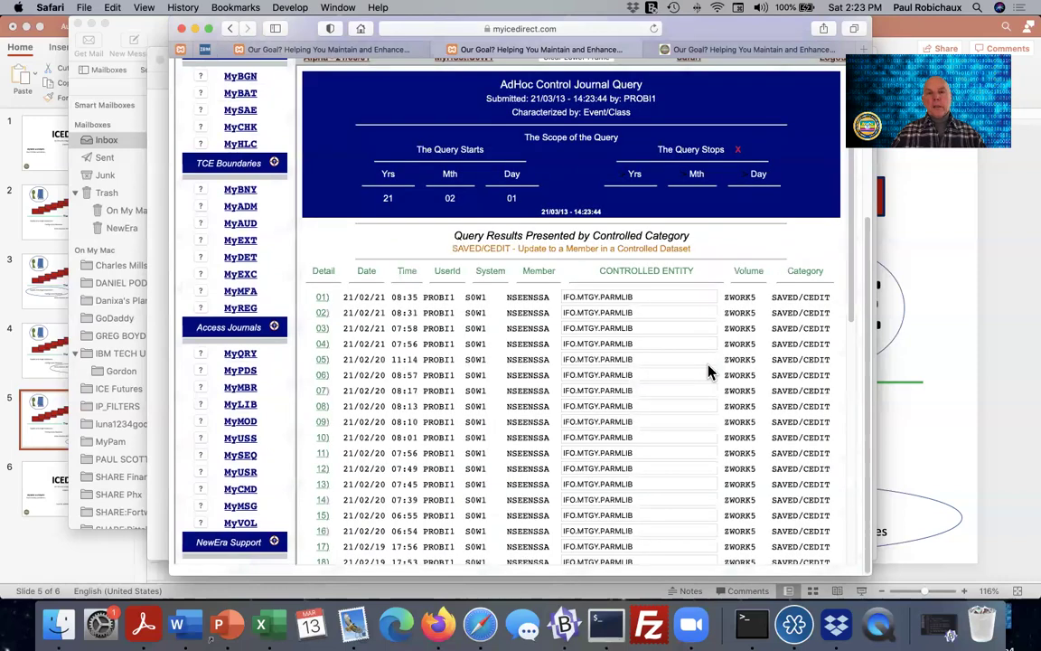
scroll(709, 366, up, 1)
scroll(708, 364, down, 3)
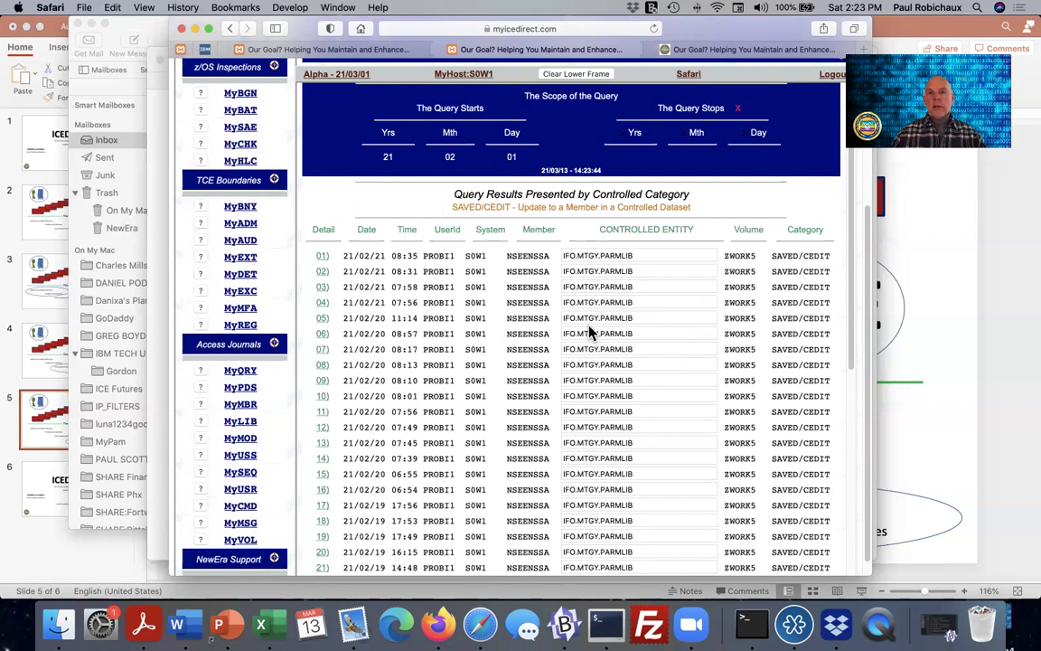
scroll(589, 332, down, 10)
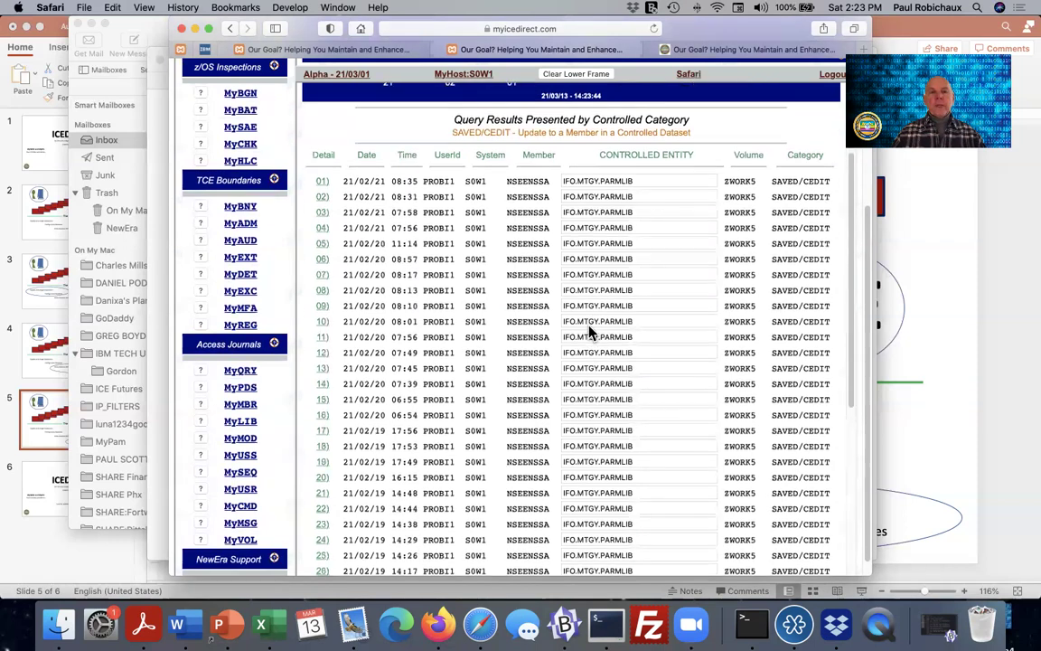
scroll(589, 326, down, 4)
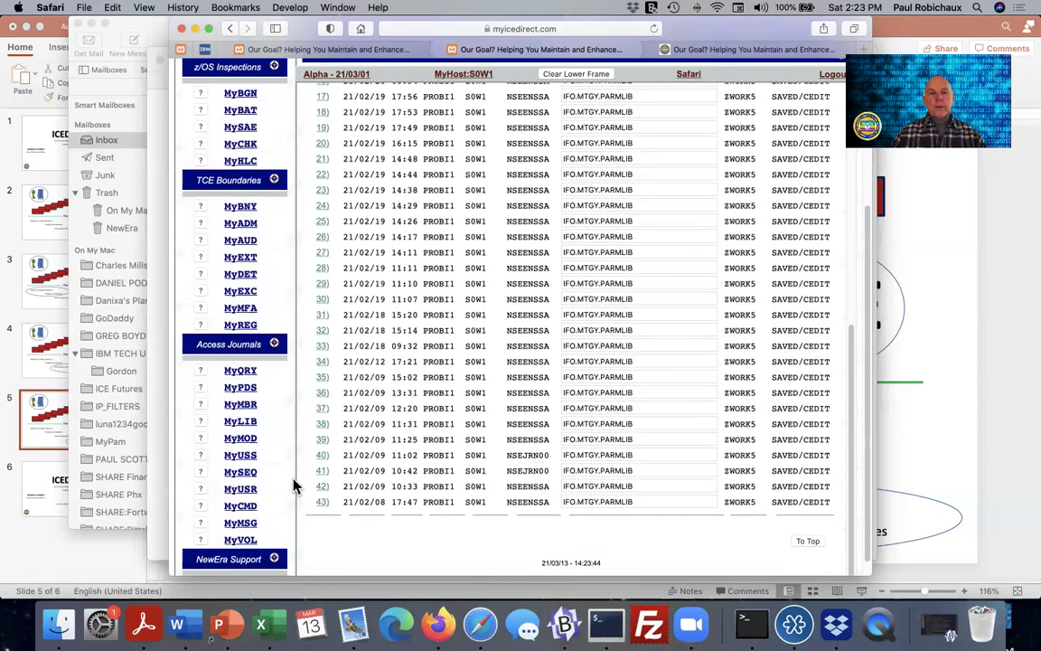
click(322, 472)
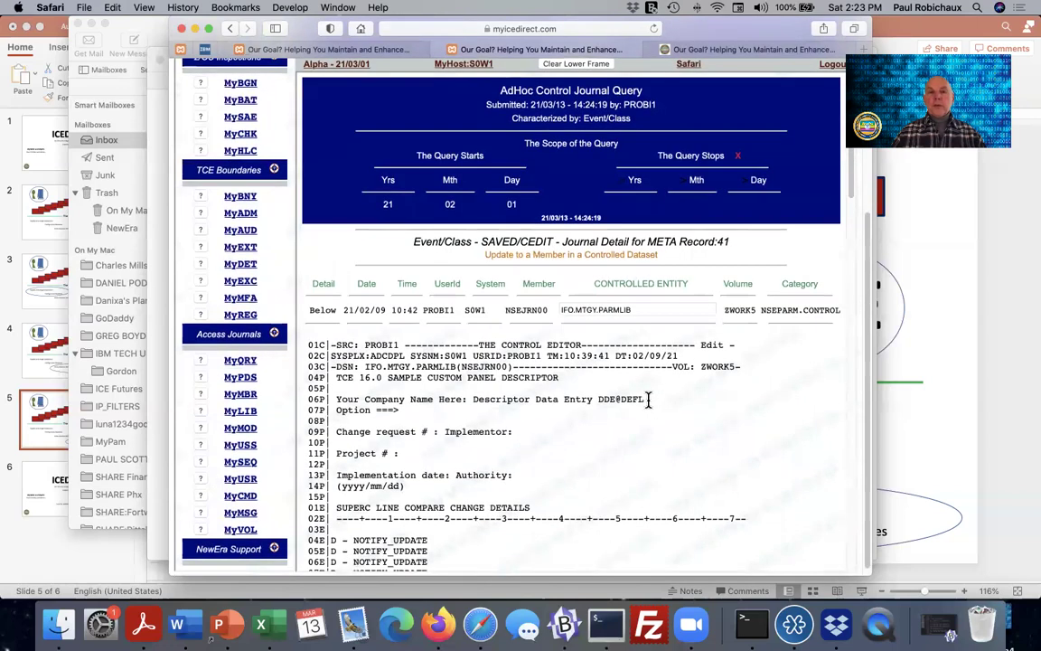
Step: Highlight the edit header lines of record 41's NSEJRN00 journal detail
scroll(647, 406, down, 3)
scroll(648, 407, down, 2)
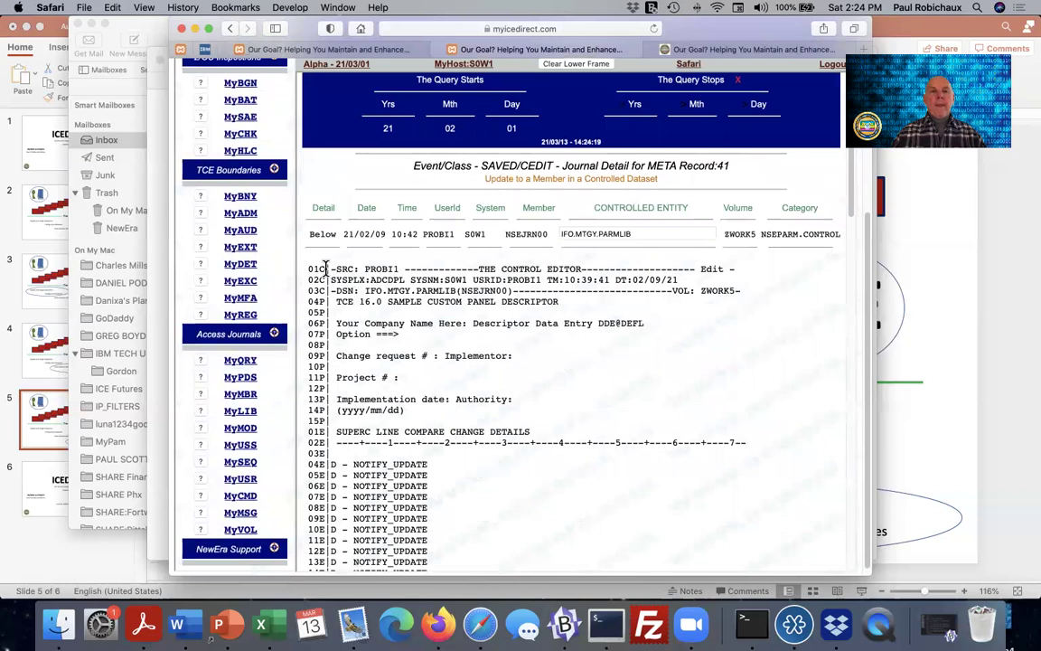
drag(307, 268, 705, 433)
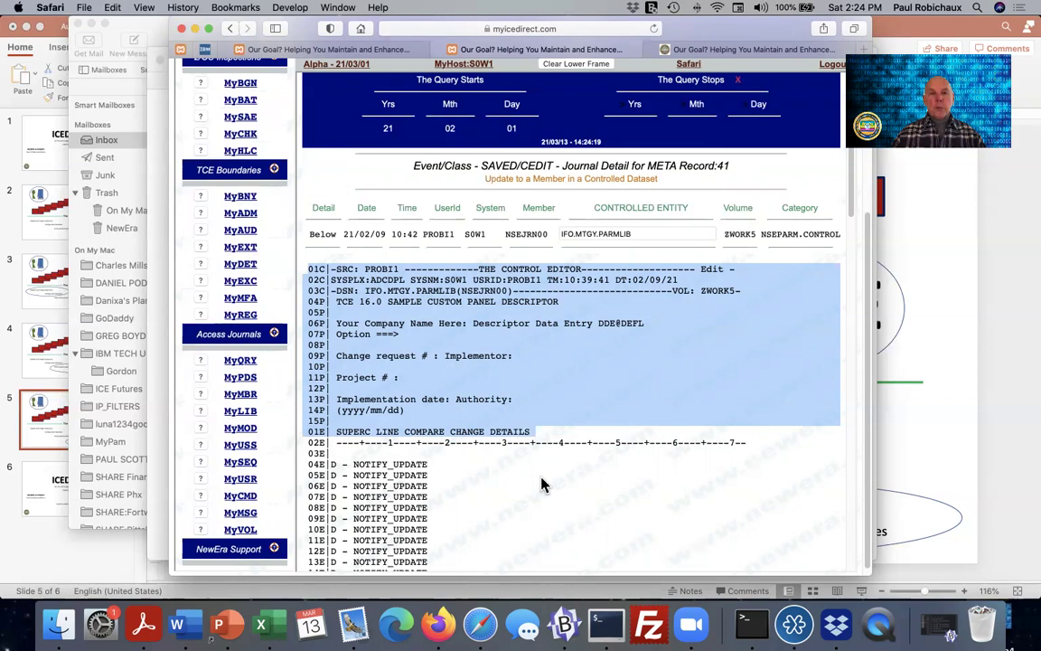
Step: Scroll down to Journal Records:151, then go back to the SAVED/CEDIT event list
scroll(542, 484, down, 5)
scroll(542, 485, down, 14)
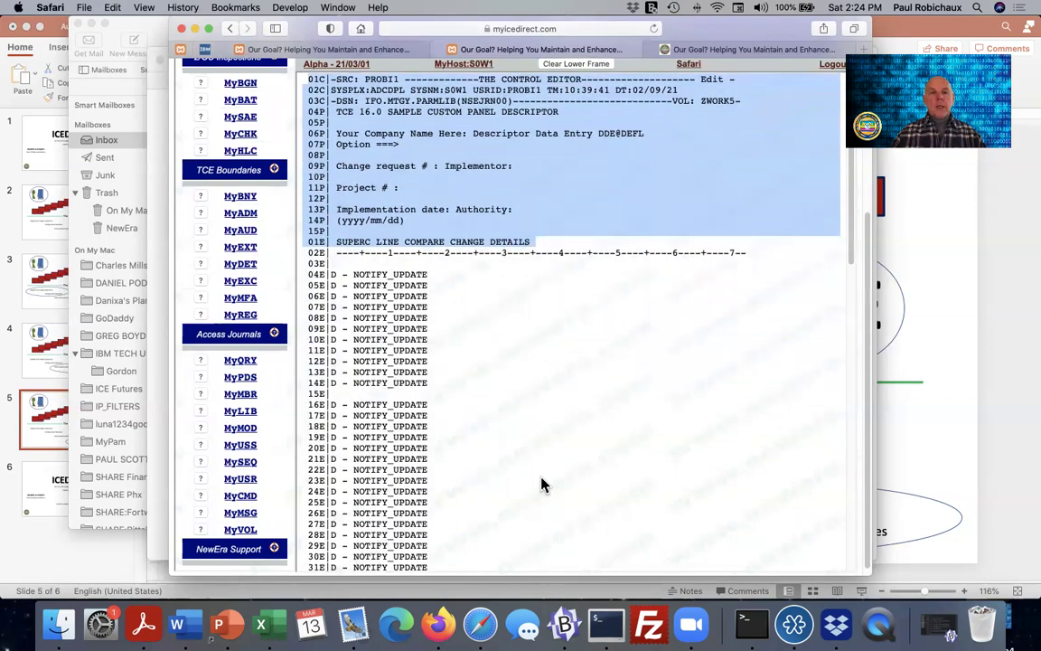
scroll(542, 485, down, 3)
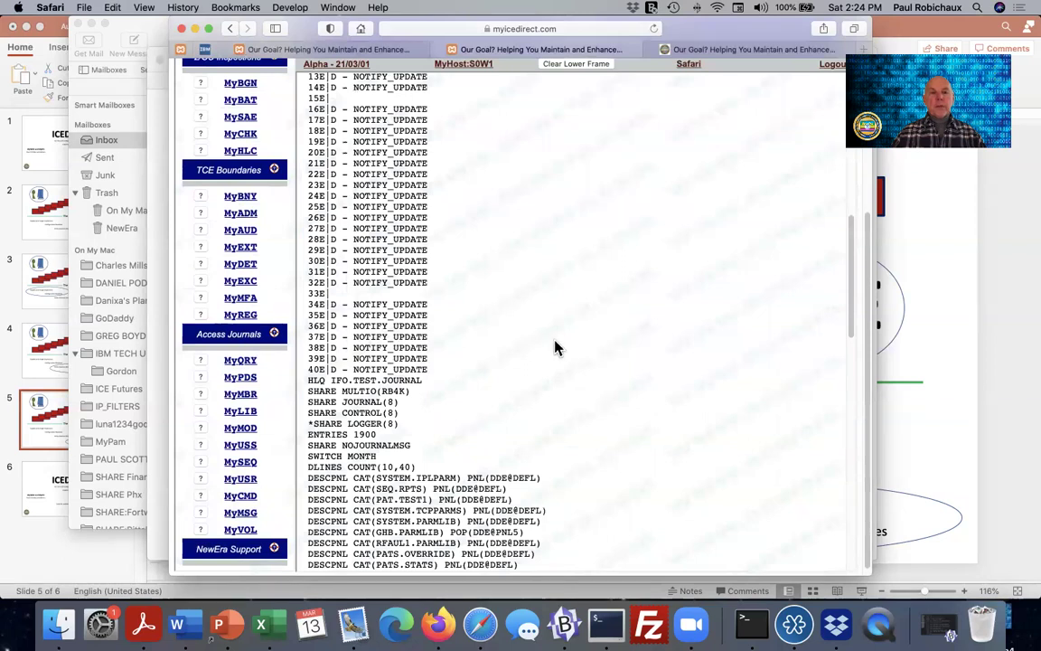
scroll(557, 349, down, 5)
scroll(390, 283, down, 10)
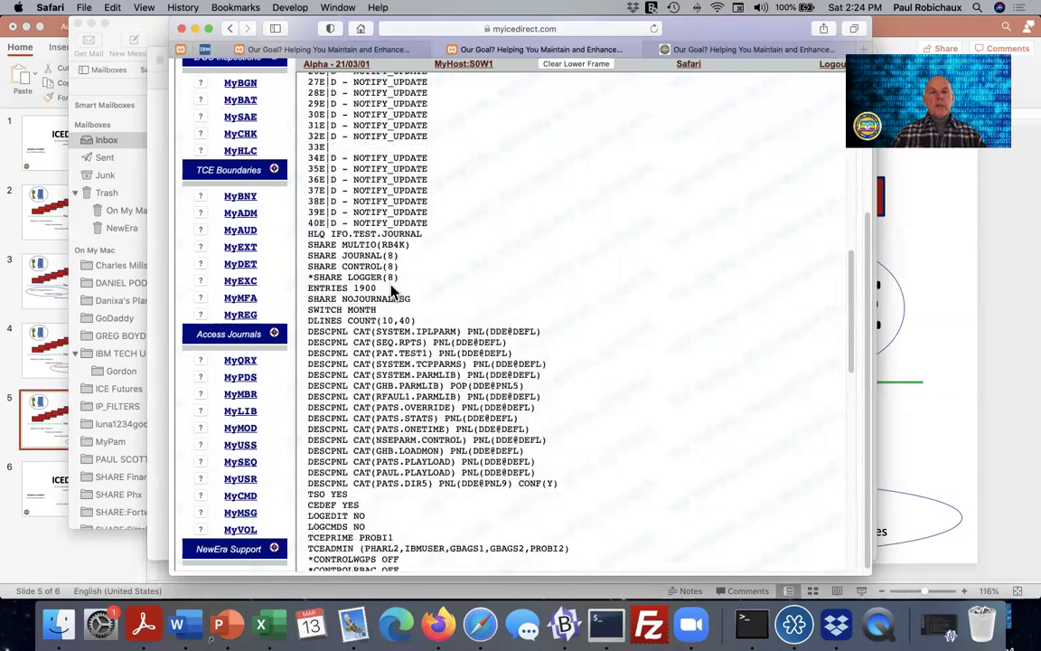
scroll(391, 285, down, 13)
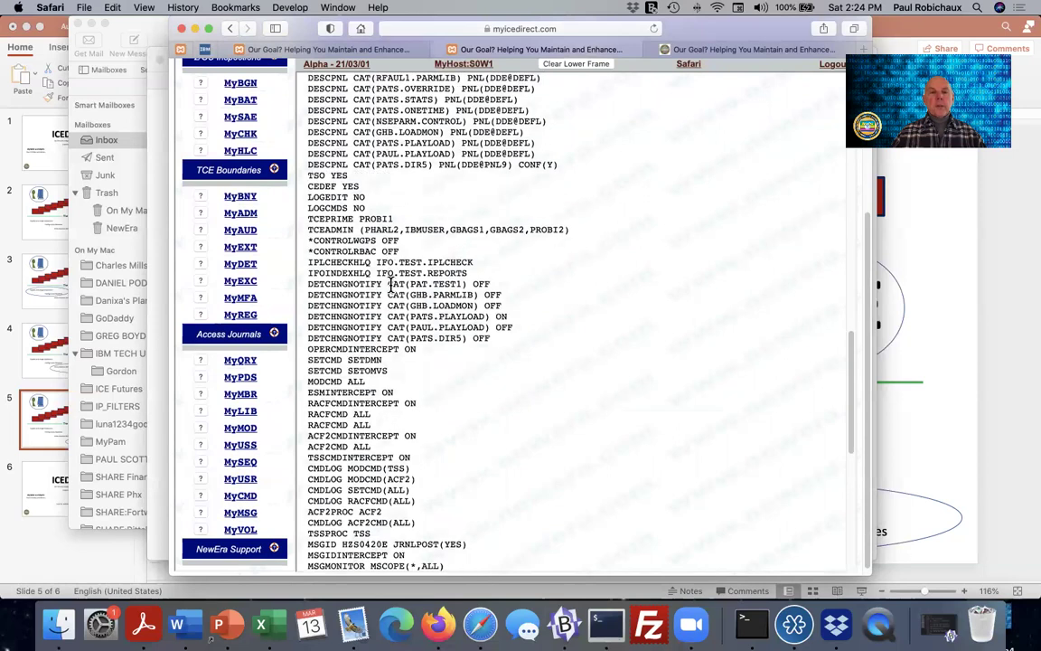
scroll(390, 283, down, 10)
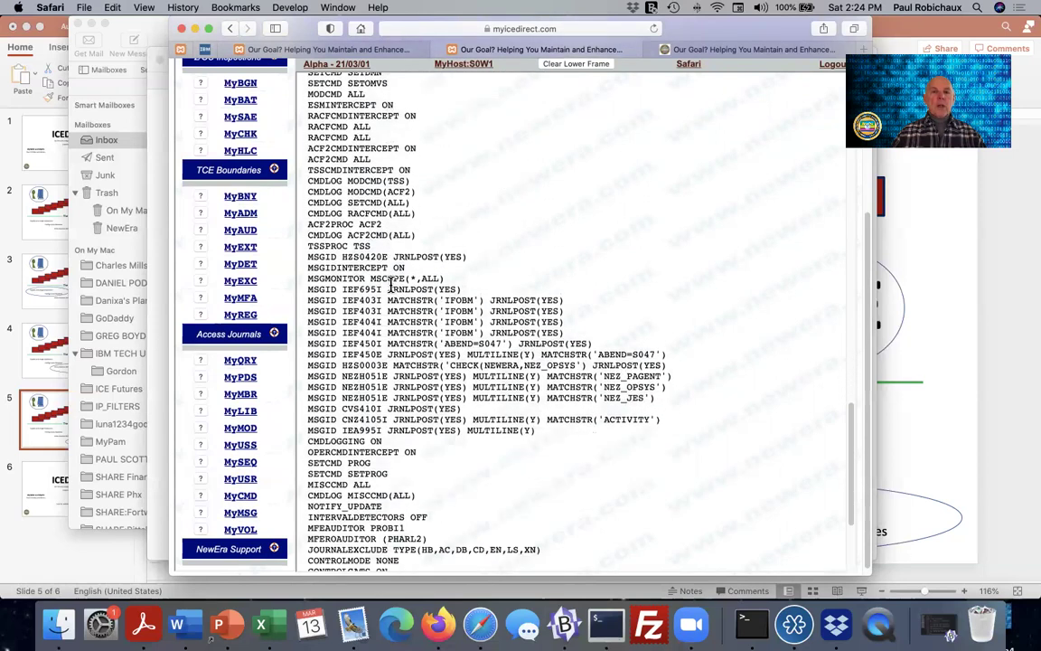
click(231, 28)
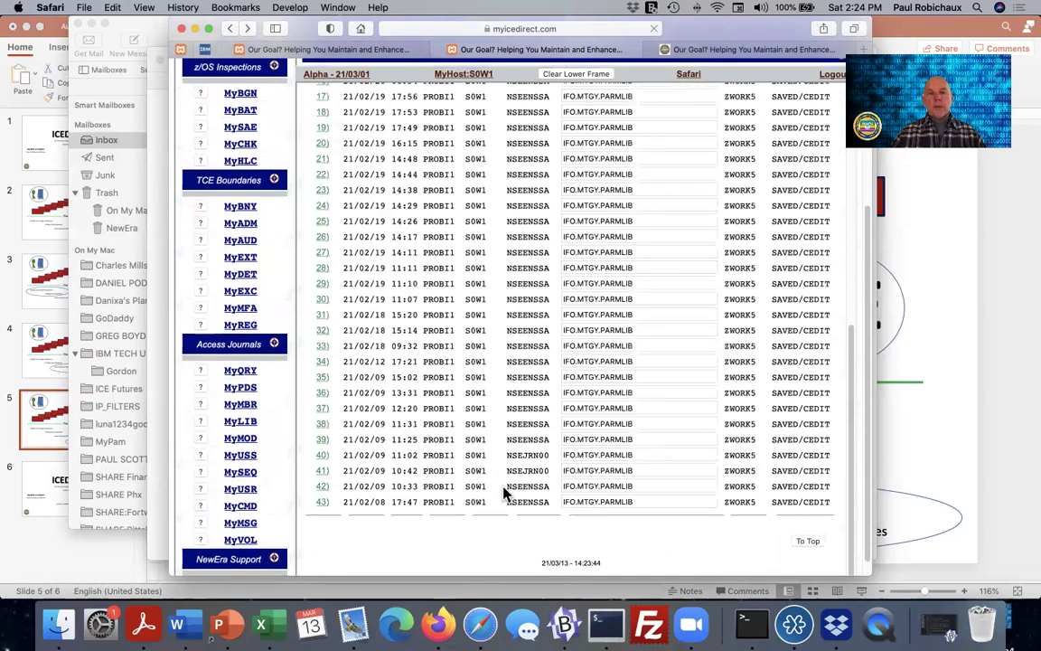
Step: Open record 40's journal detail and highlight the 'D - RACFCMD ALL' change line
click(324, 460)
scroll(581, 521, up, 3)
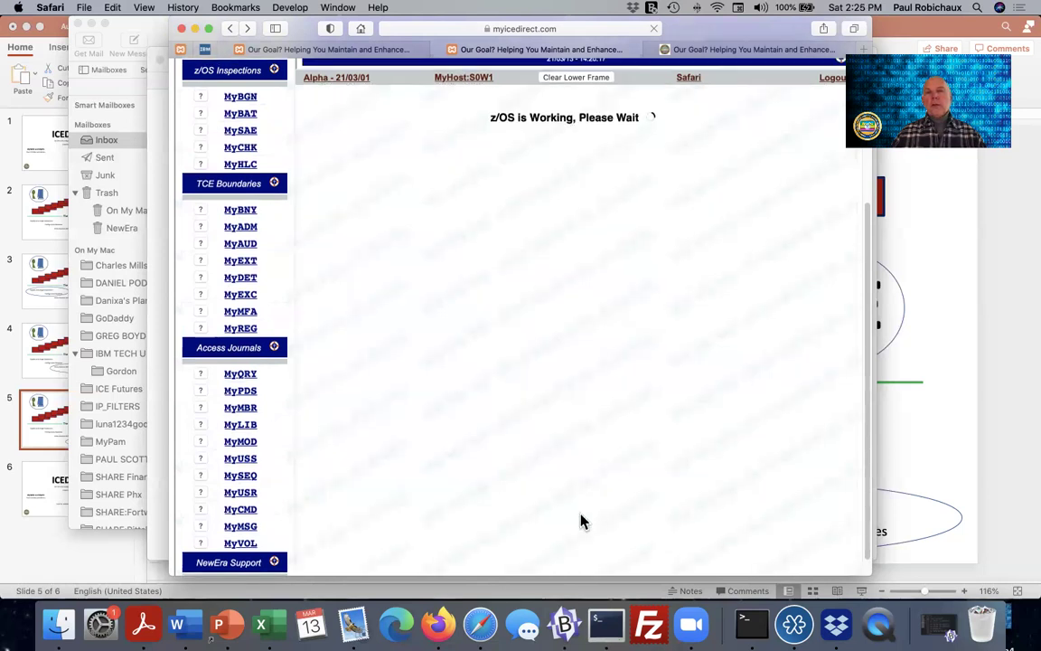
scroll(581, 521, up, 2)
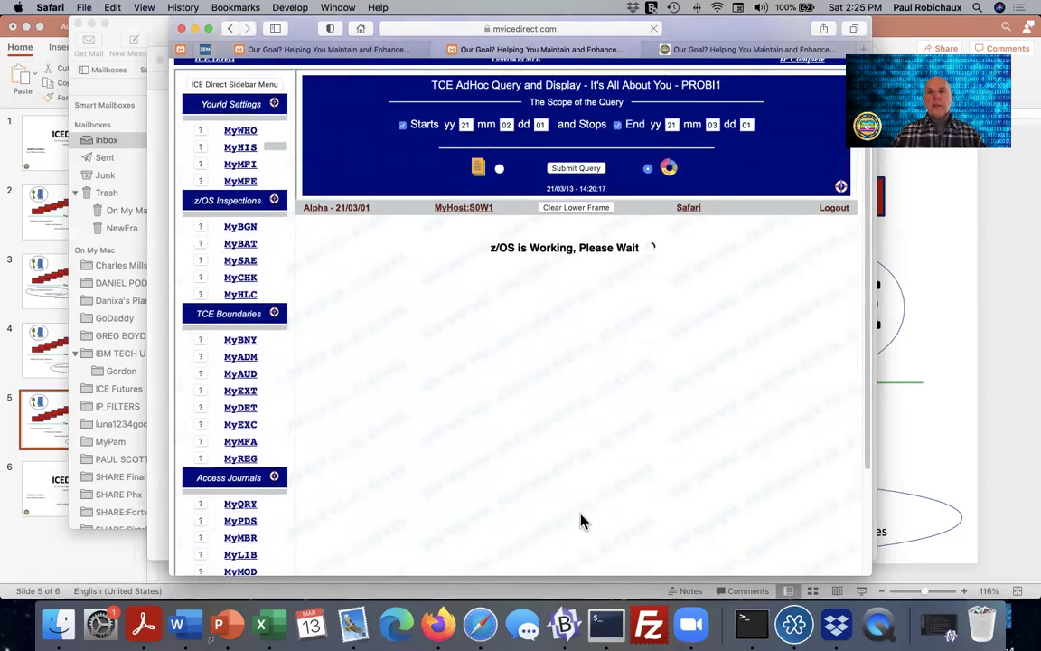
scroll(581, 521, down, 4)
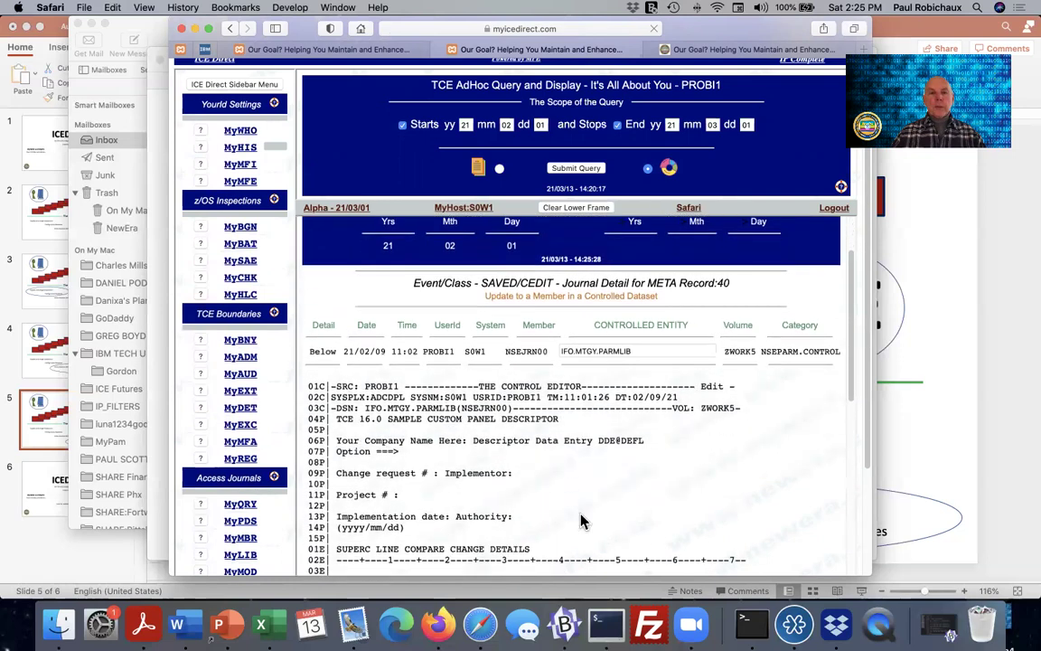
scroll(581, 519, down, 4)
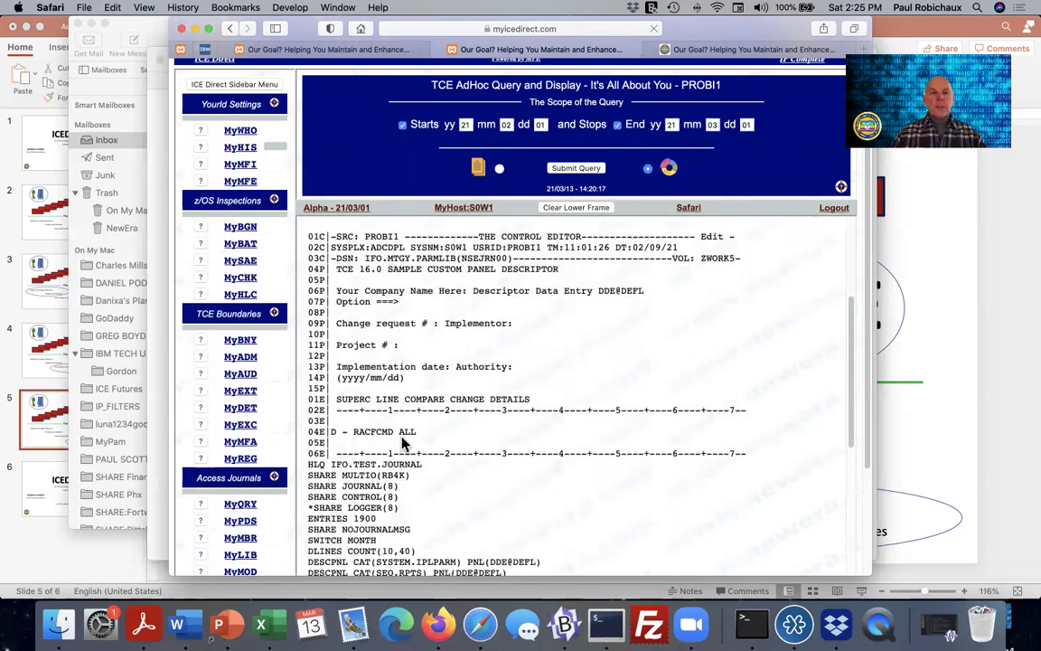
drag(417, 432, 323, 432)
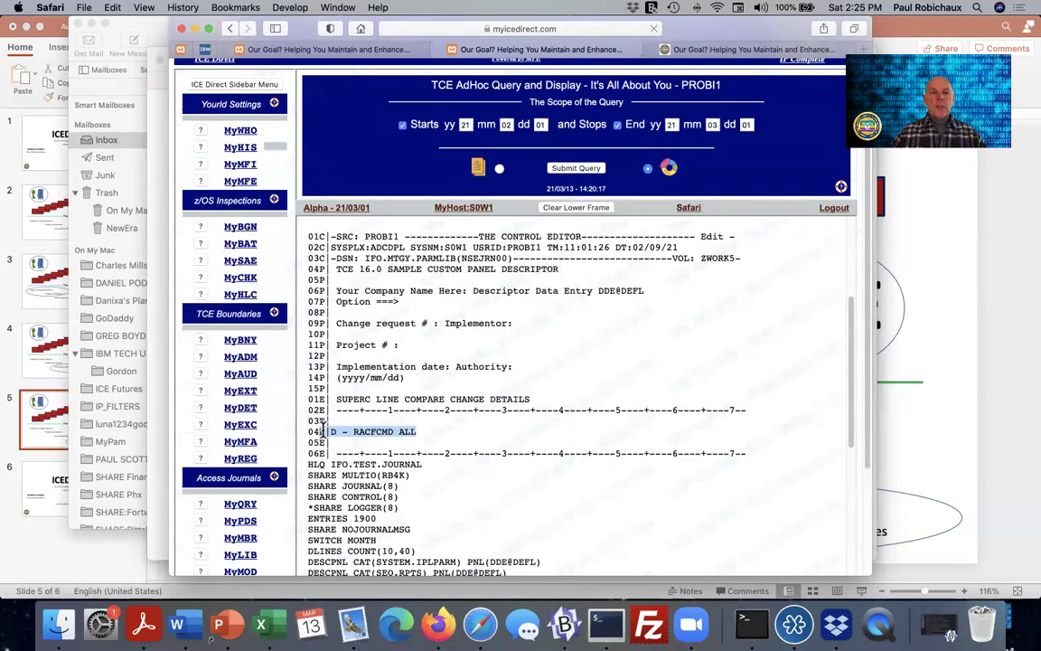
Step: Scroll through the rest of record 40's NSEJRN00 journal listing
scroll(598, 534, down, 9)
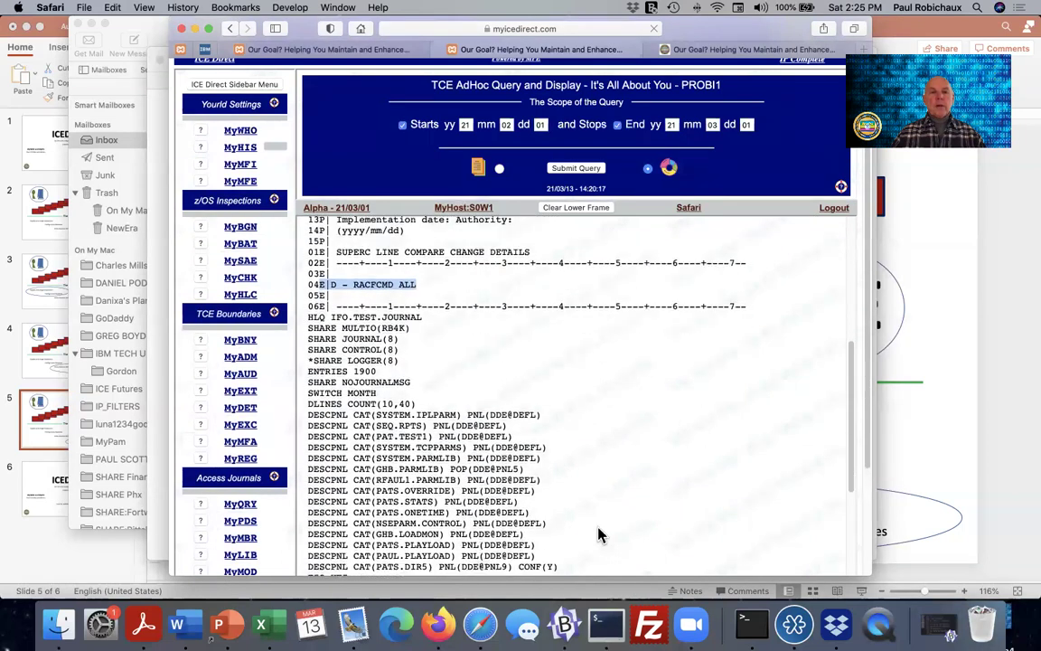
scroll(599, 534, down, 12)
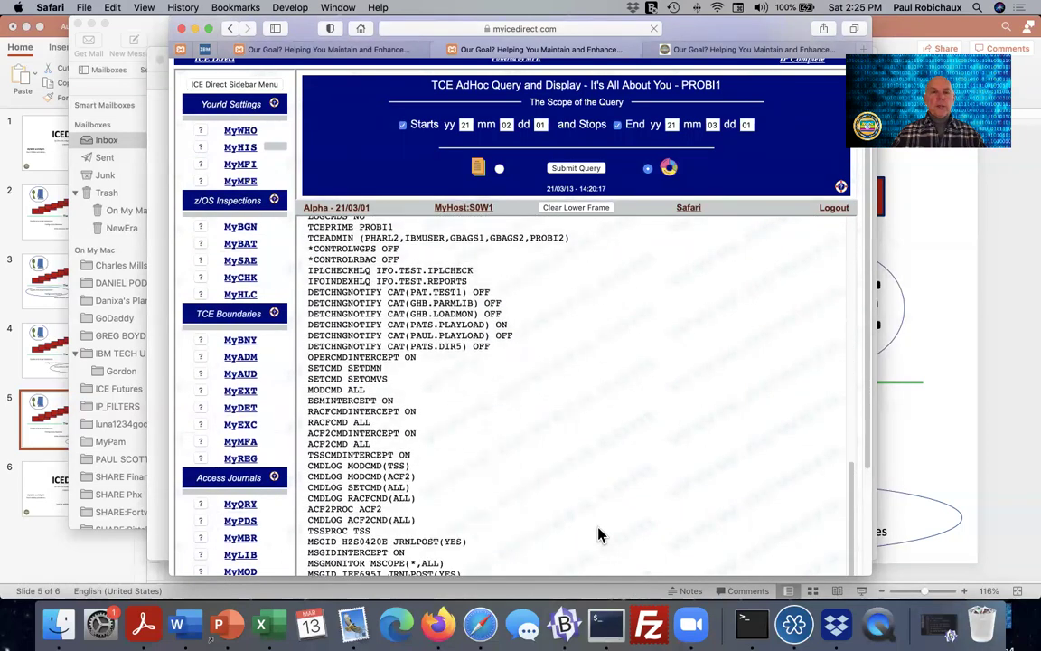
scroll(598, 534, down, 2)
scroll(598, 534, up, 20)
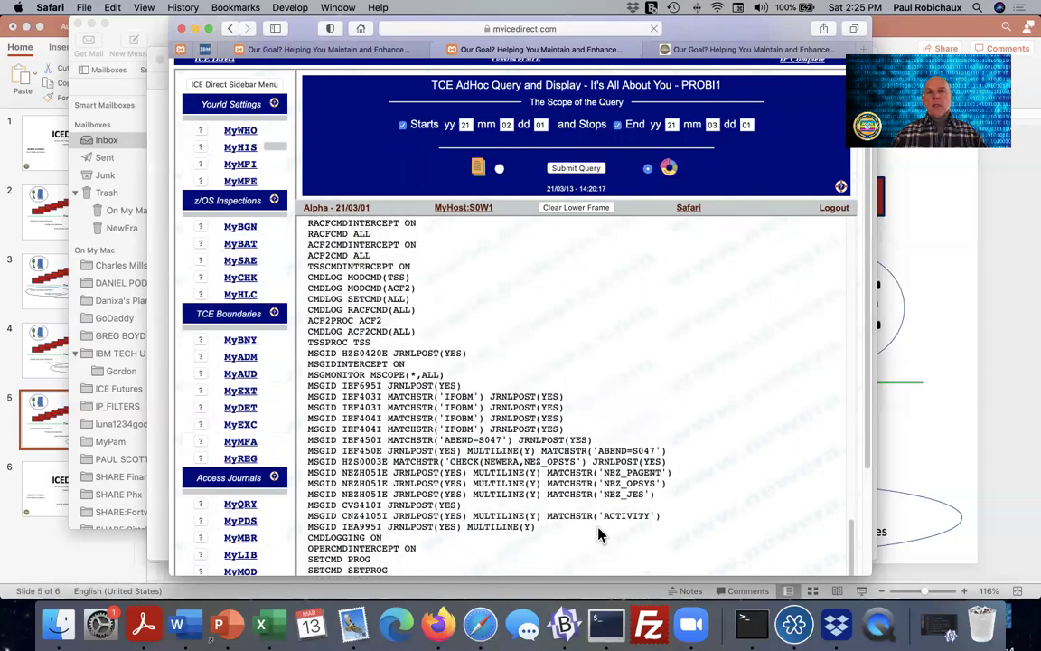
scroll(598, 534, up, 10)
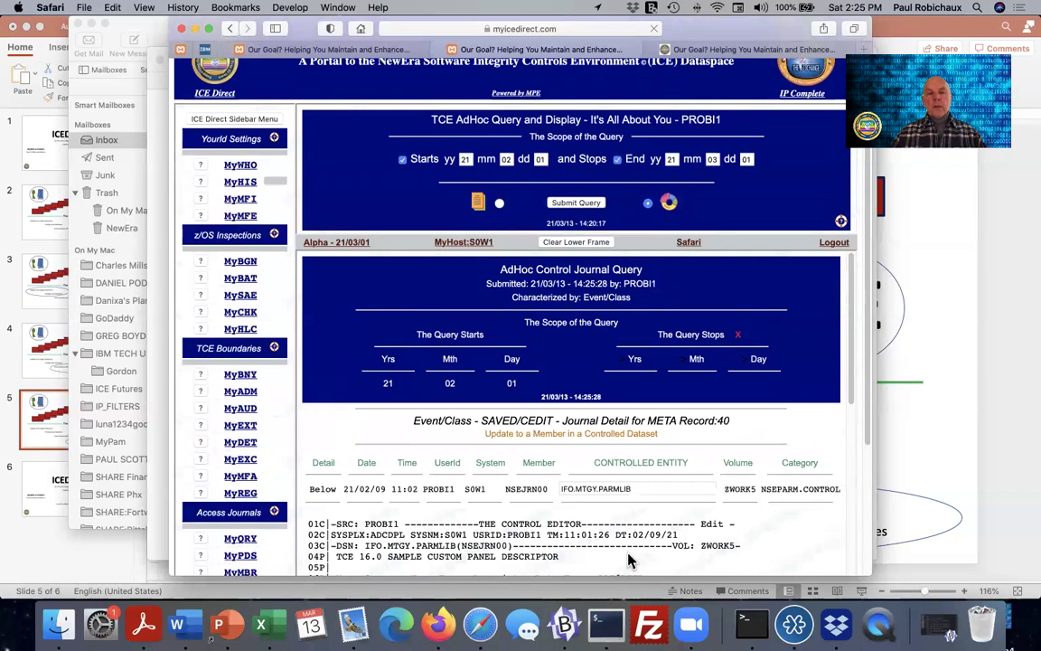
scroll(630, 560, up, 3)
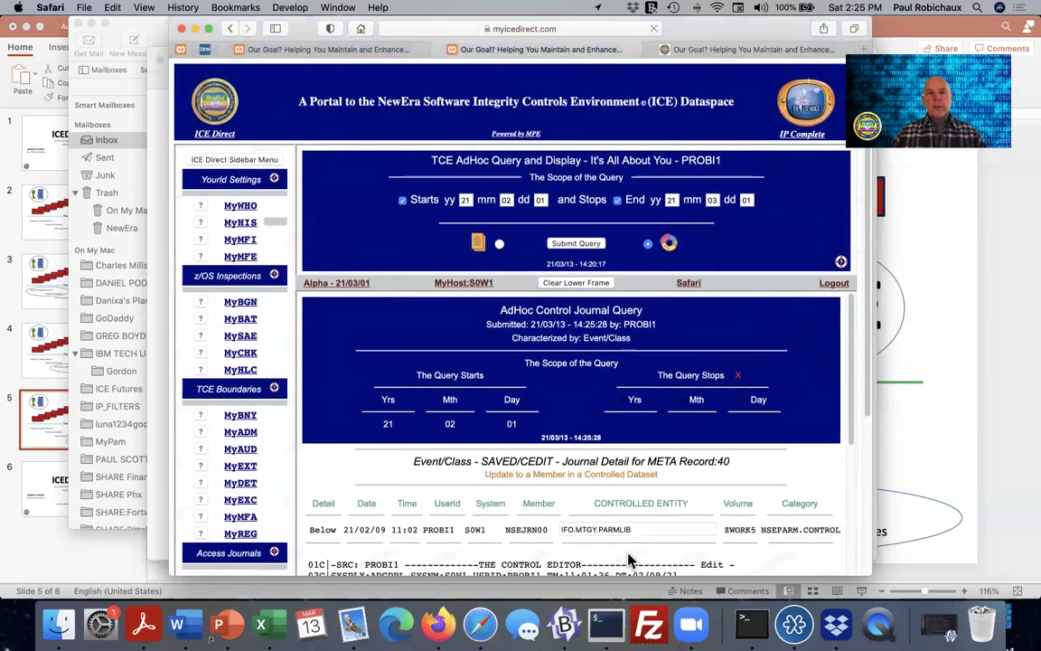